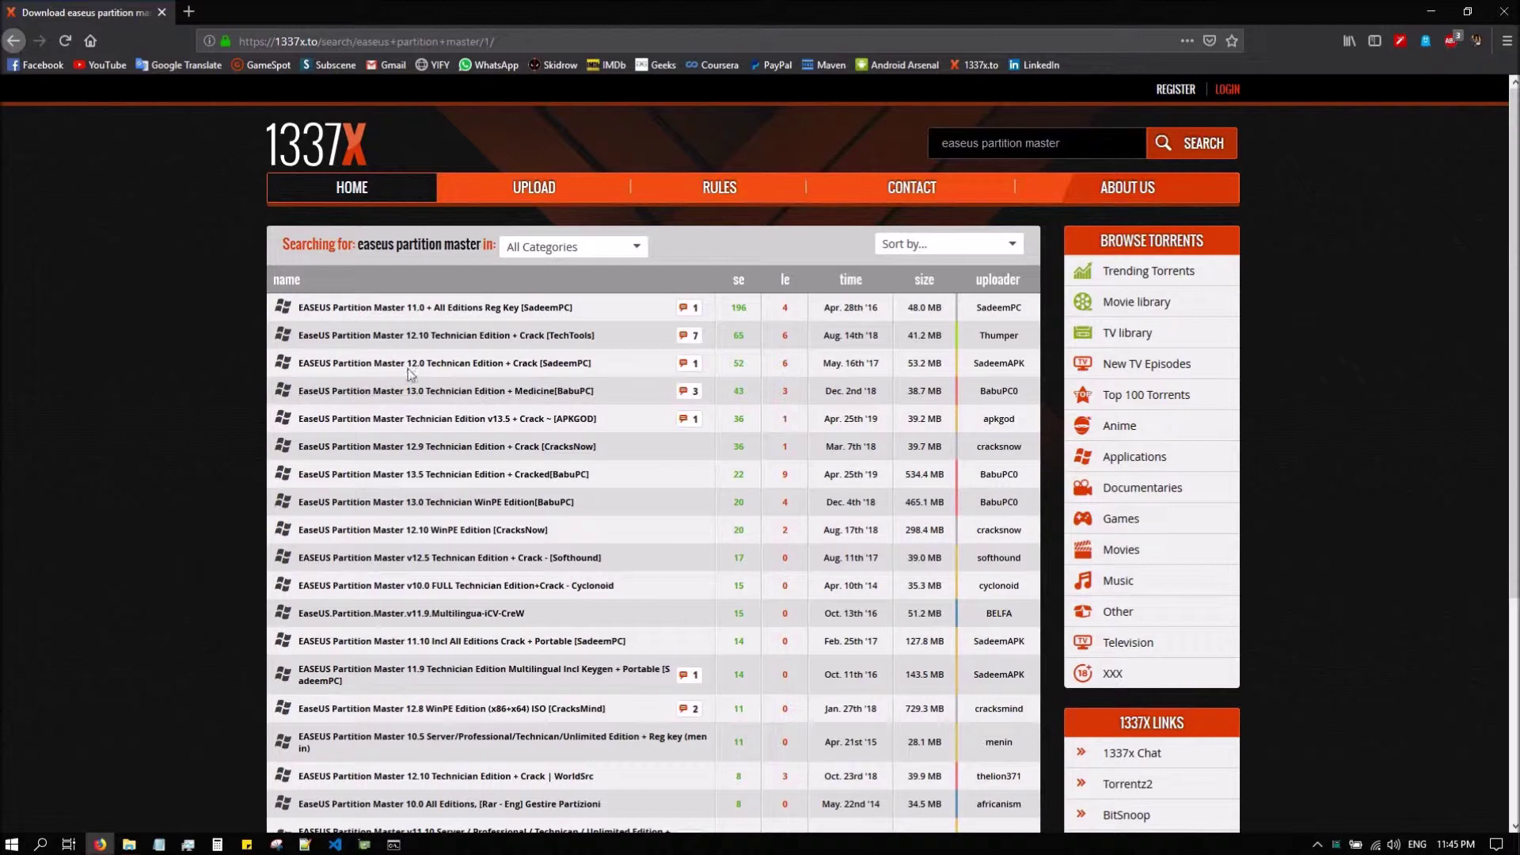
# Step: Open the EaseUS Partition Master 13.0 Technician Edition entry, start its magnet download and dismiss the new torrent
pyautogui.click(444, 392)
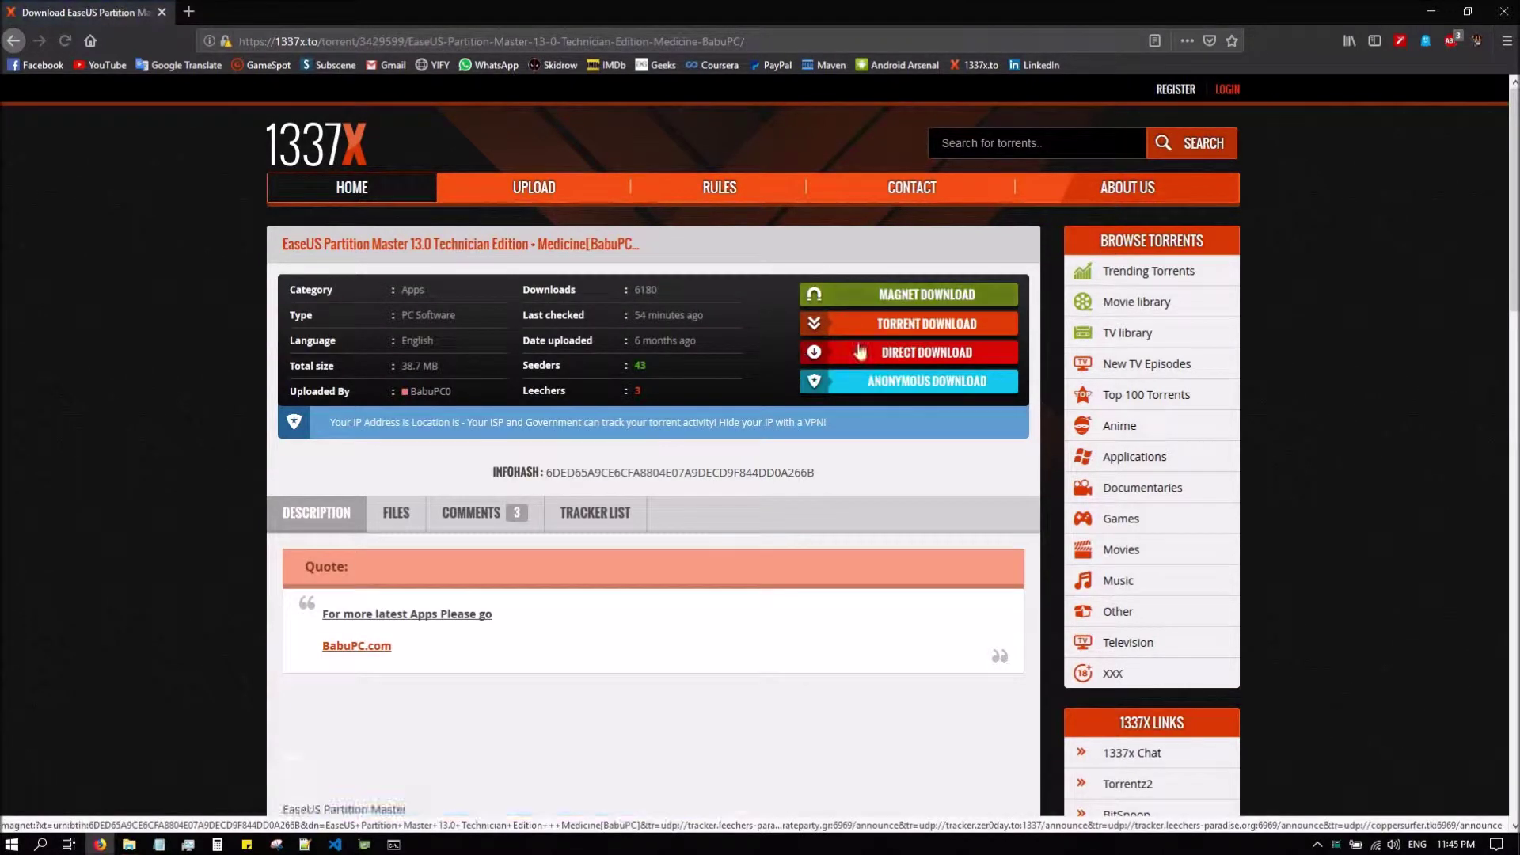
pyautogui.click(871, 297)
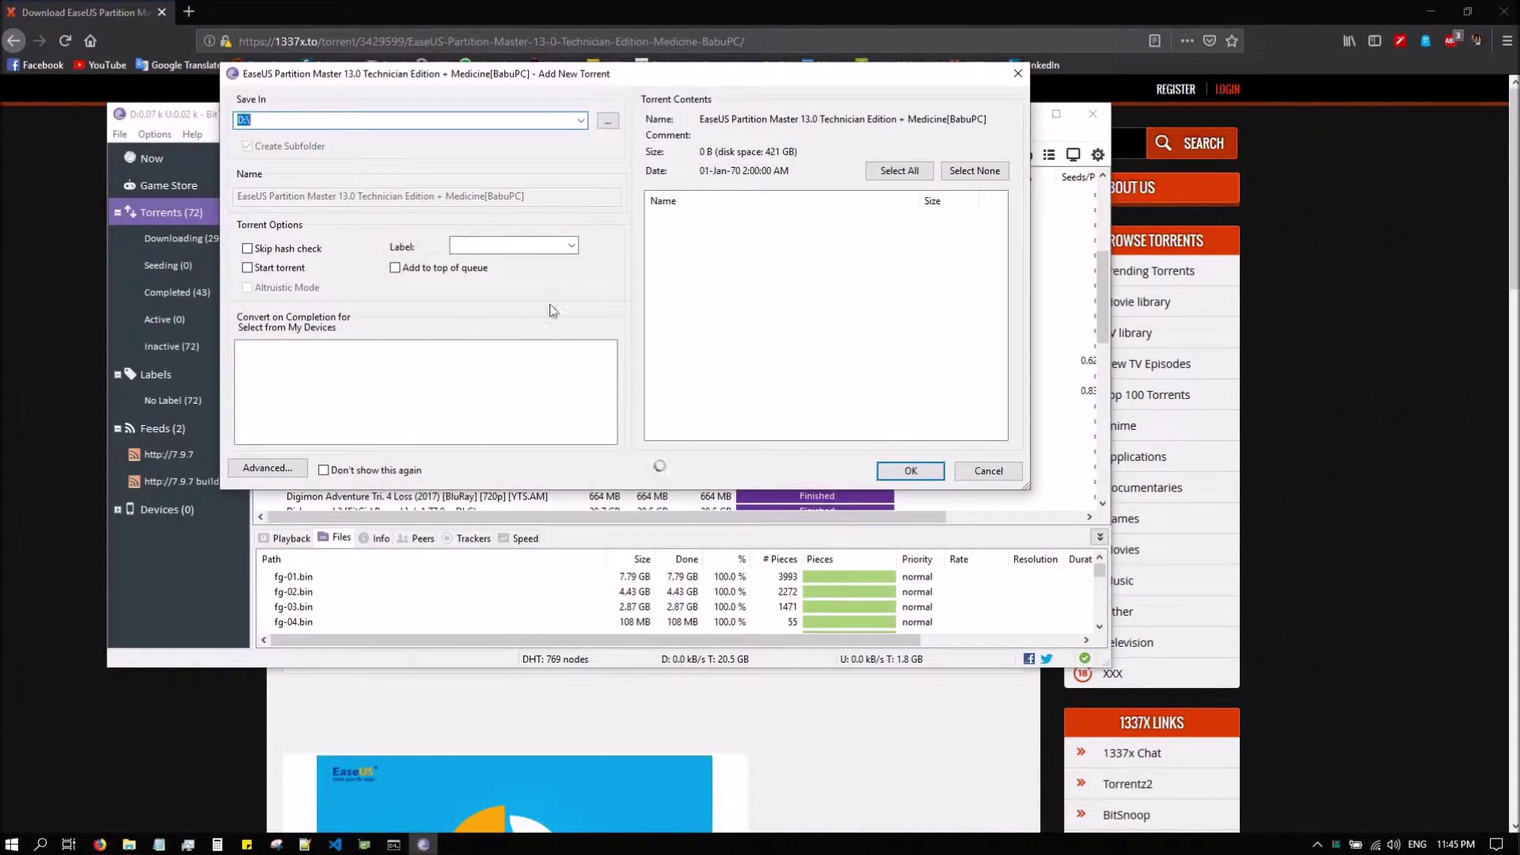
pyautogui.click(988, 471)
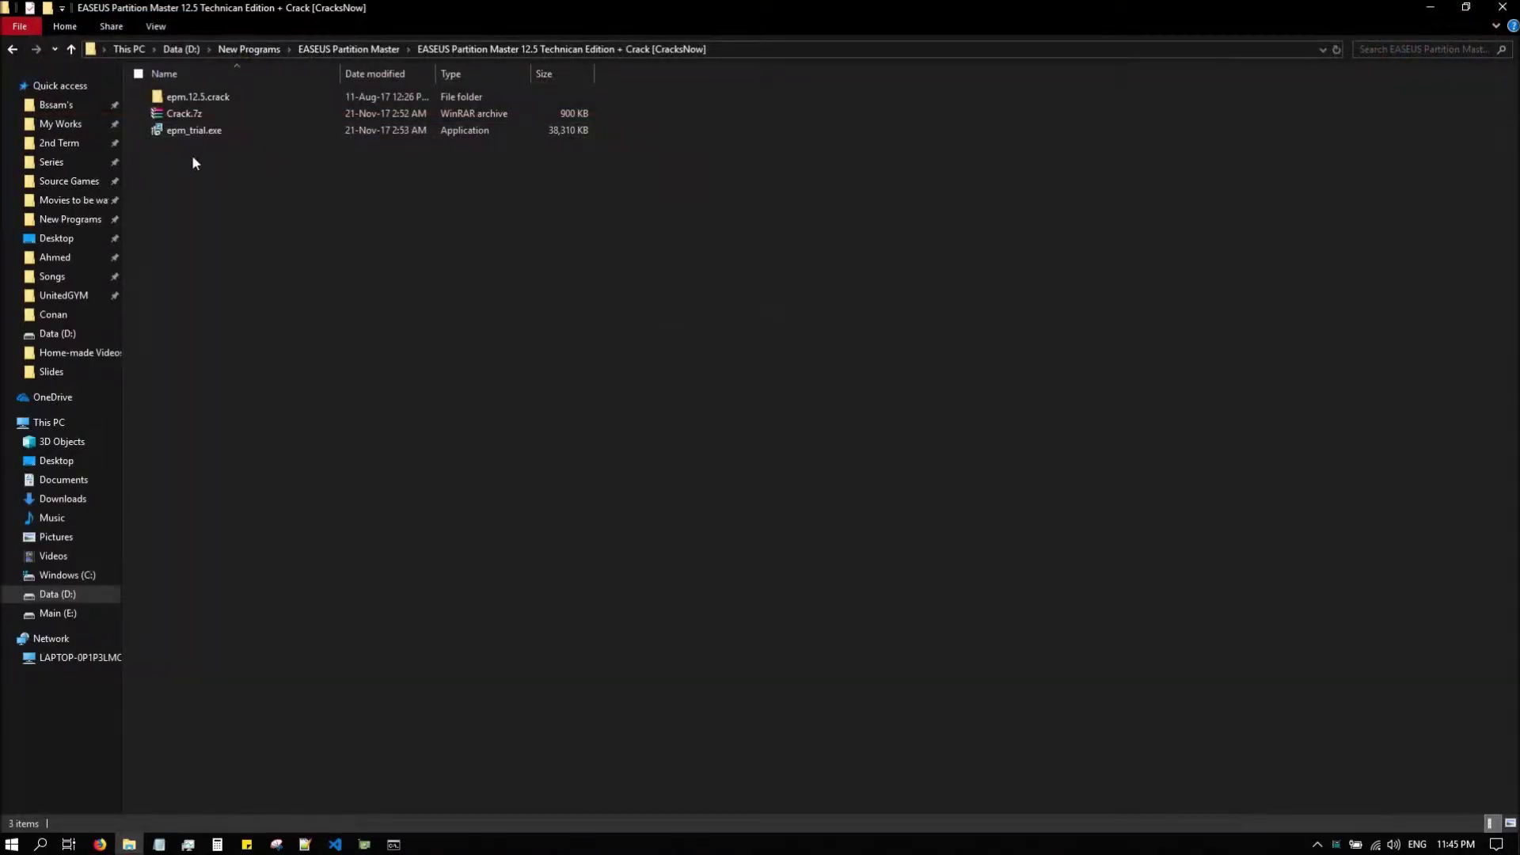
# Step: Open the Cracked folder inside epm.12.5.crack and copy all of its files
pyautogui.click(230, 131)
pyautogui.doubleClick(210, 97)
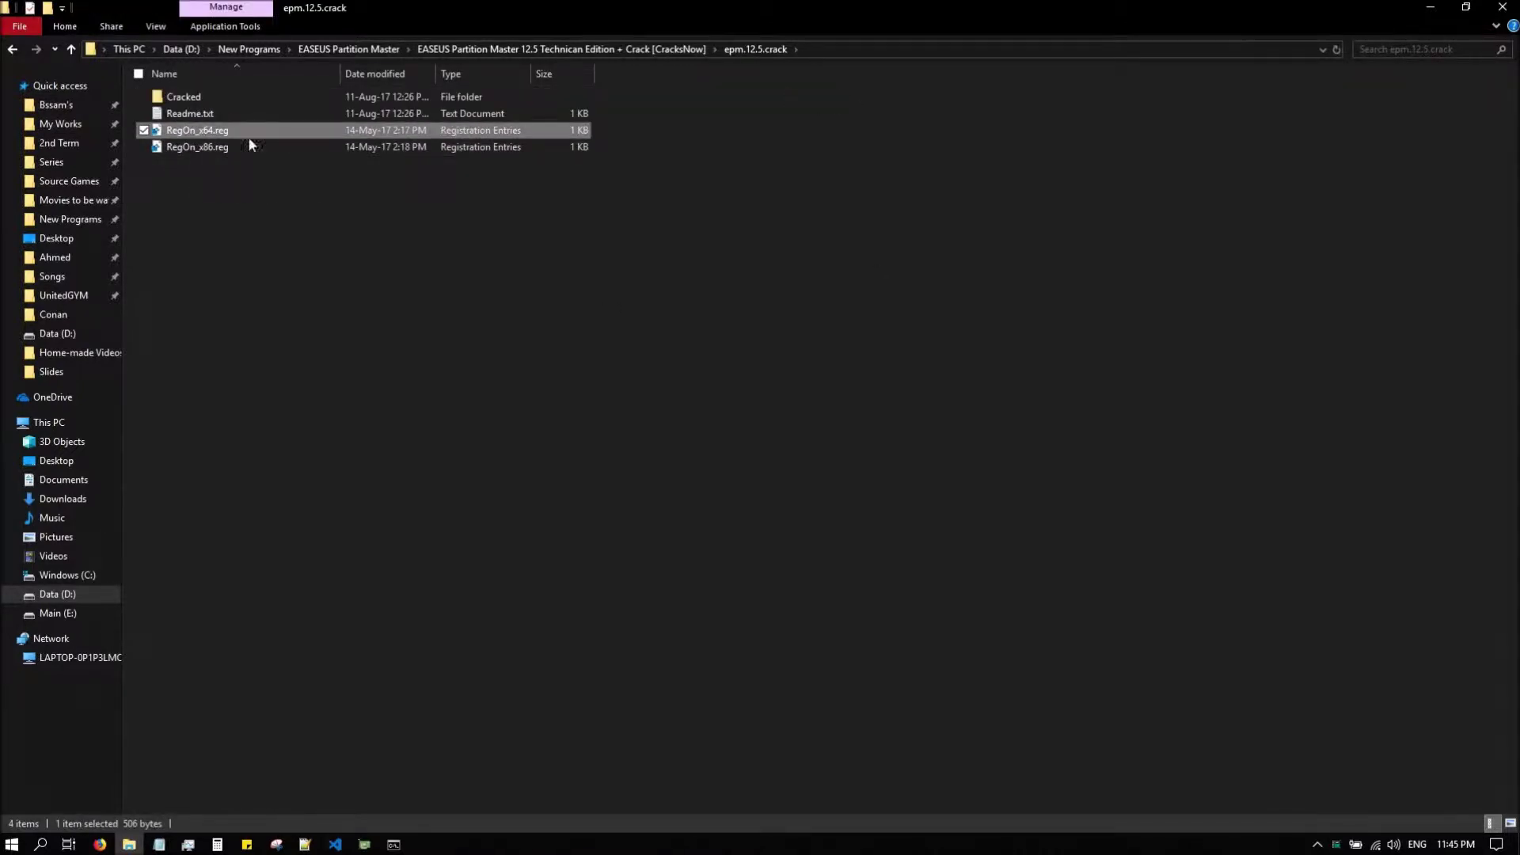
pyautogui.doubleClick(230, 97)
pyautogui.hotkey('ctrl', 'a')
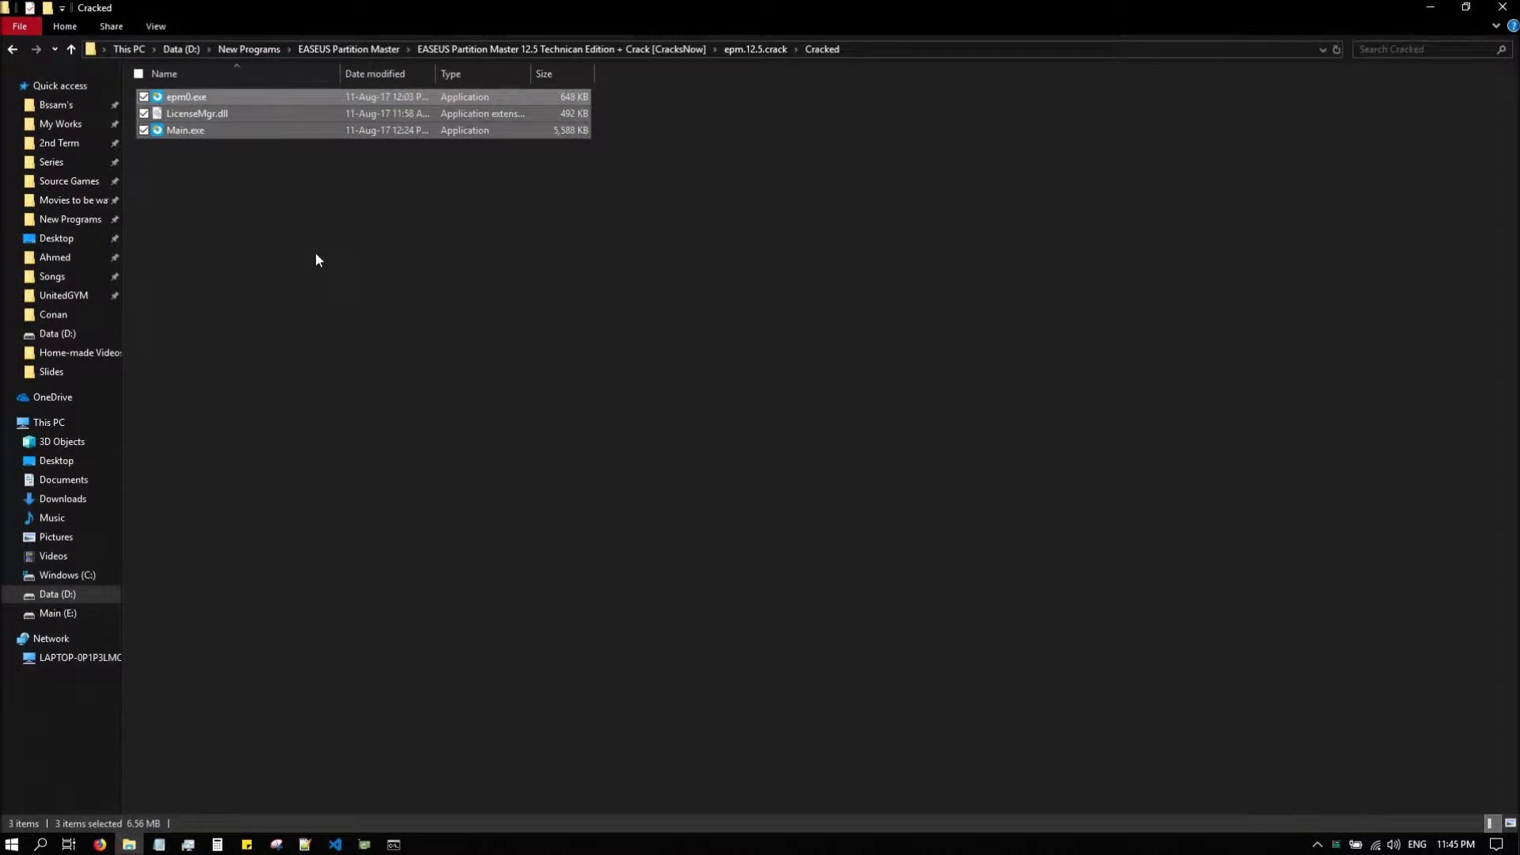
# Step: Paste the copied files into the bin folder of EaseUS Partition Master 12.5 under Program Files (x86), replacing the existing ones
pyautogui.press('super+e')
pyautogui.doubleClick(360, 307)
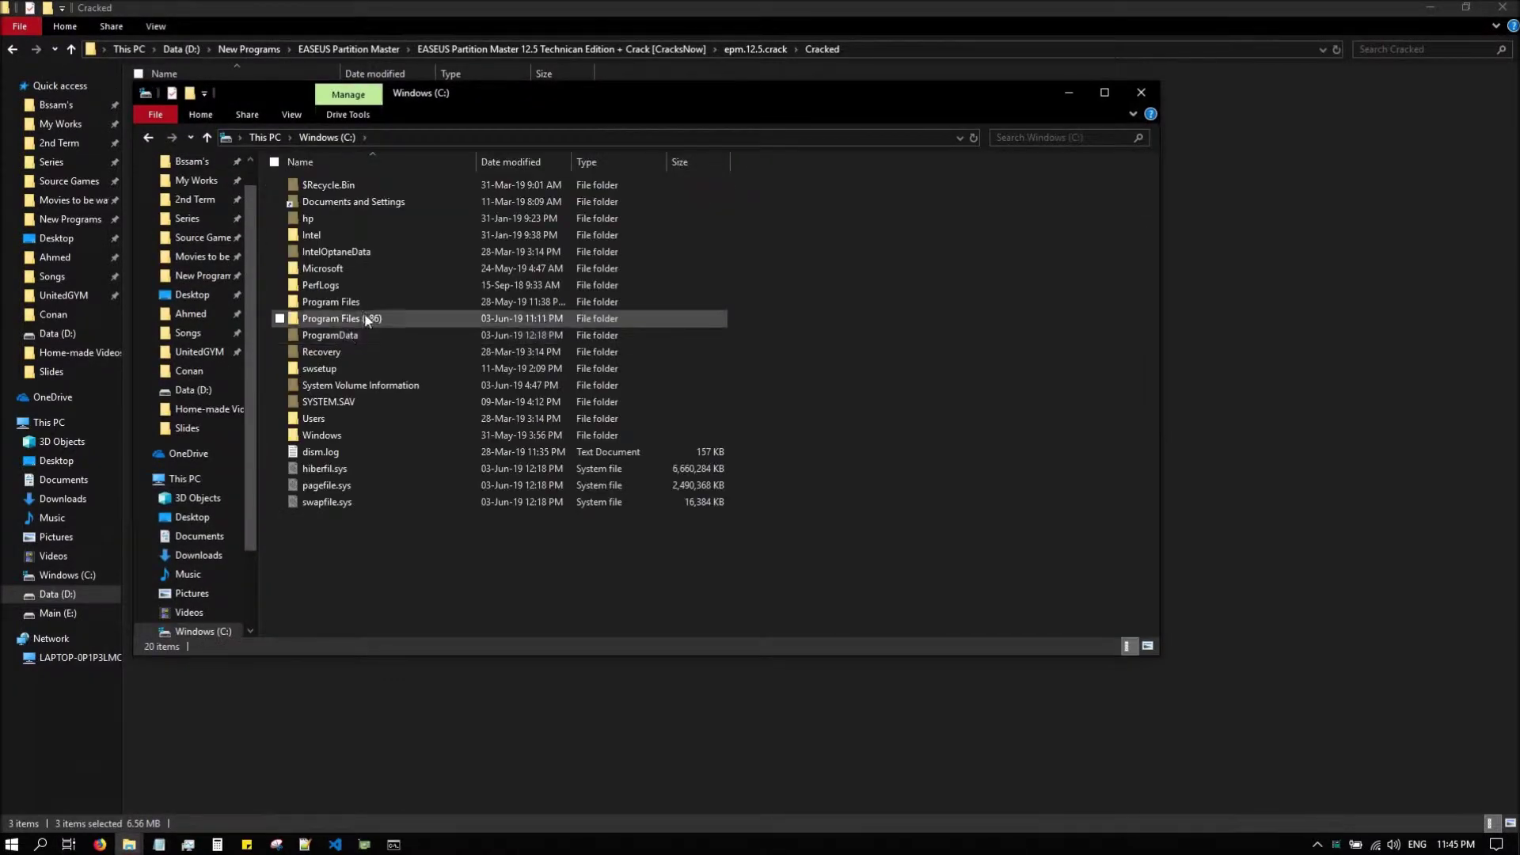
pyautogui.doubleClick(366, 319)
pyautogui.doubleClick(340, 299)
pyautogui.doubleClick(339, 186)
pyautogui.doubleClick(339, 184)
pyautogui.hotkey('ctrl', 'v')
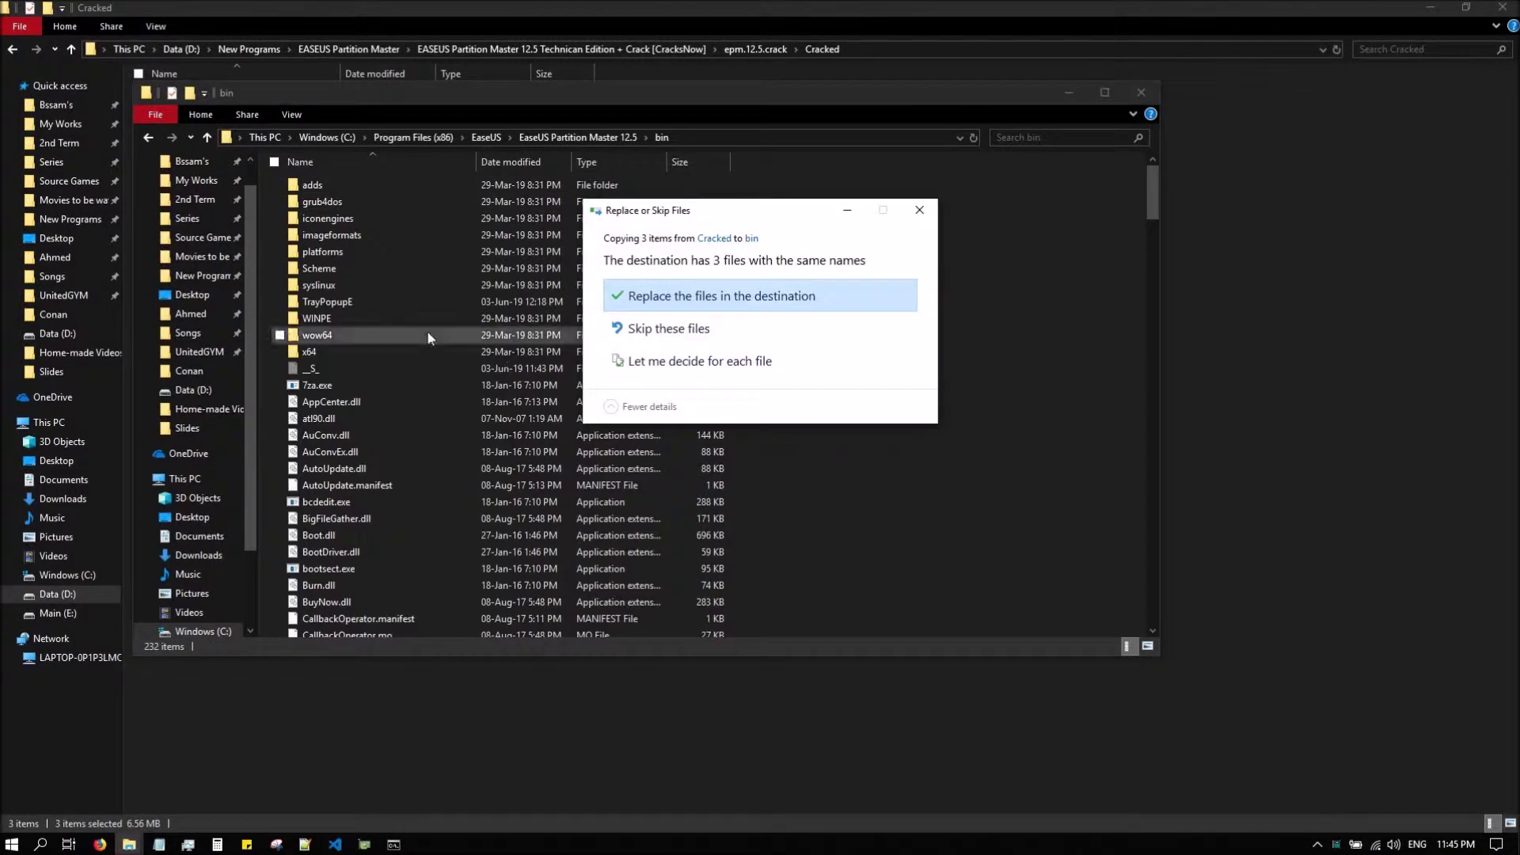
pyautogui.click(691, 299)
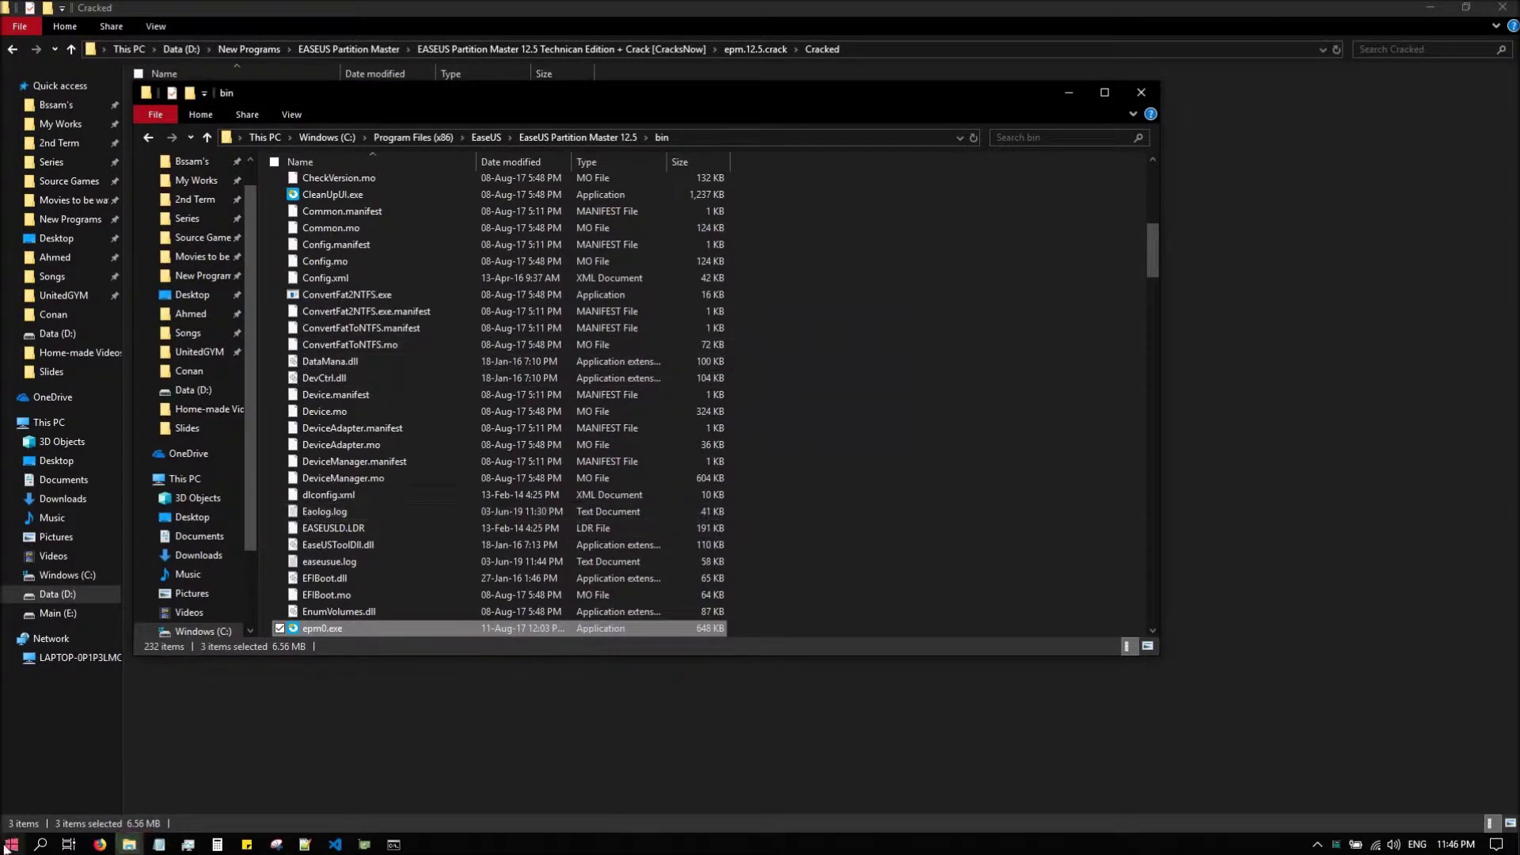
# Step: Search the installed programs for "ease" and launch EaseUS Partition Master
pyautogui.press('super')
pyautogui.write('ease')
pyautogui.click(156, 434)
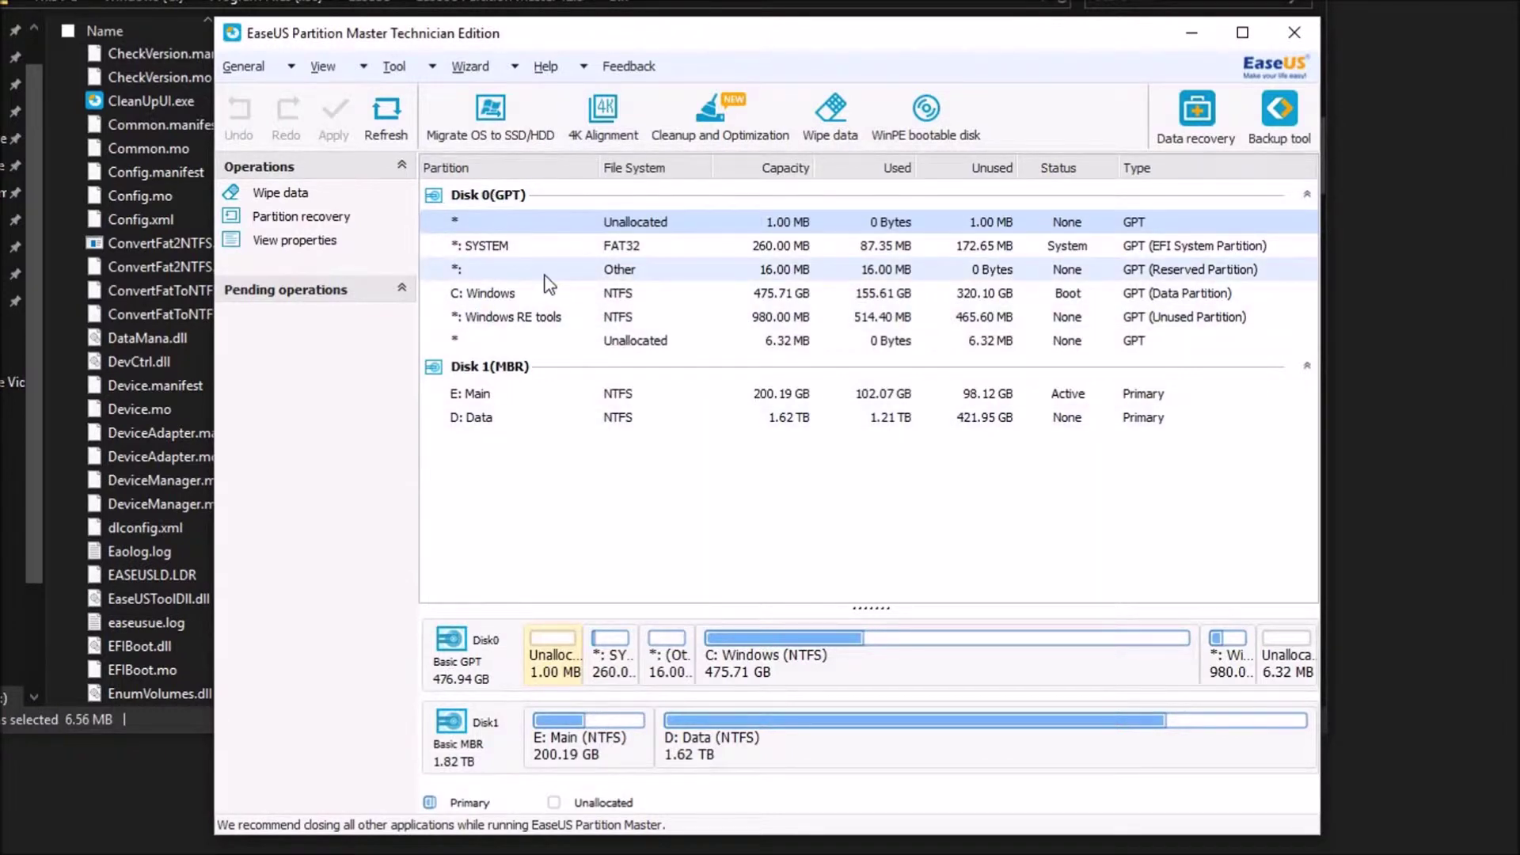
# Step: Examine the operations offered for Disk 0, Disk 1 and the E: Main and D: Data partitions
pyautogui.click(495, 197)
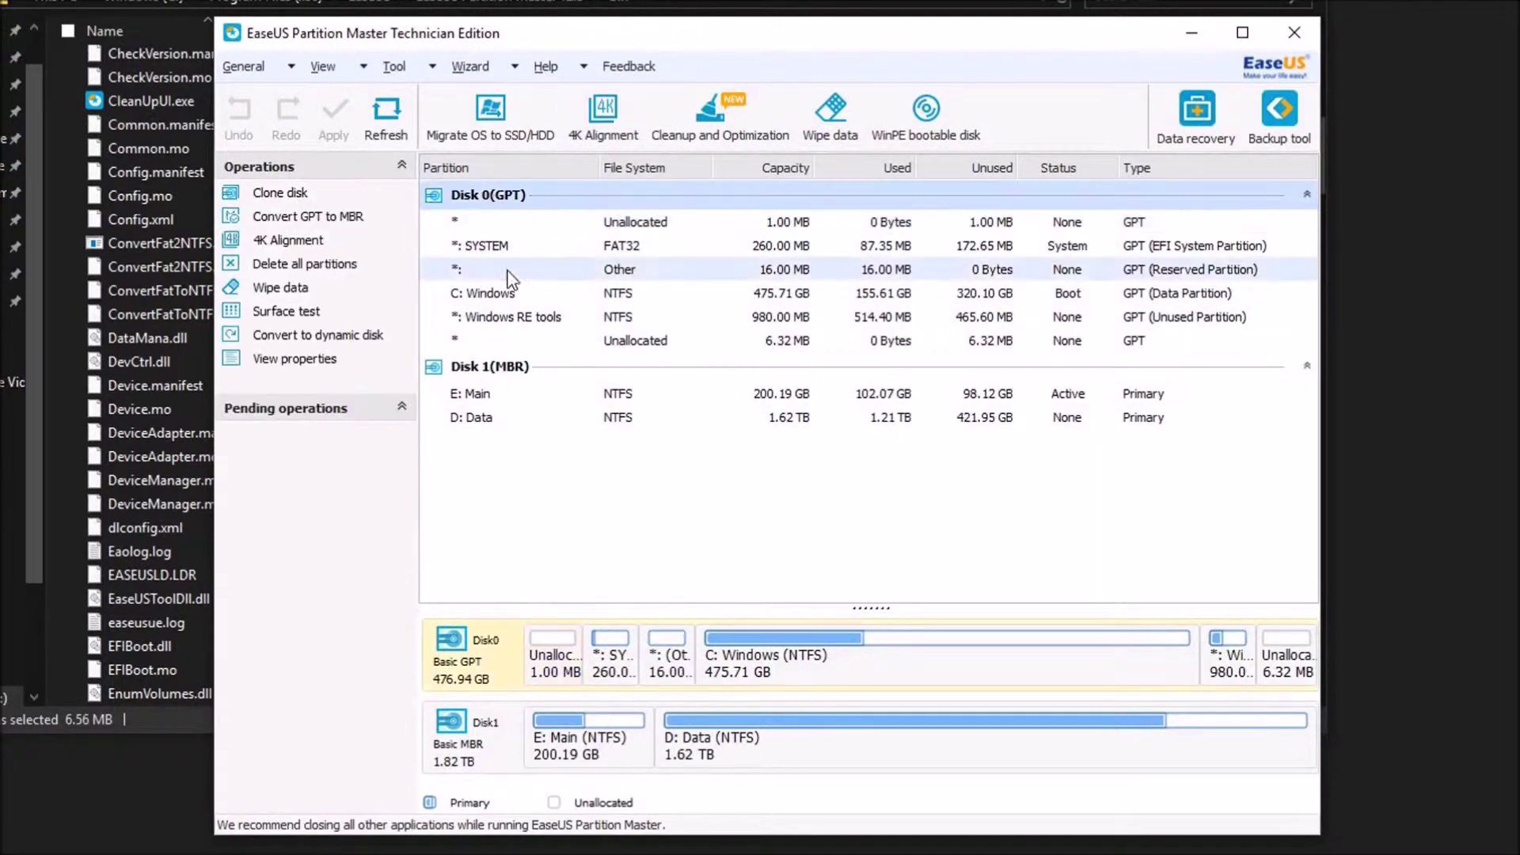
pyautogui.click(472, 369)
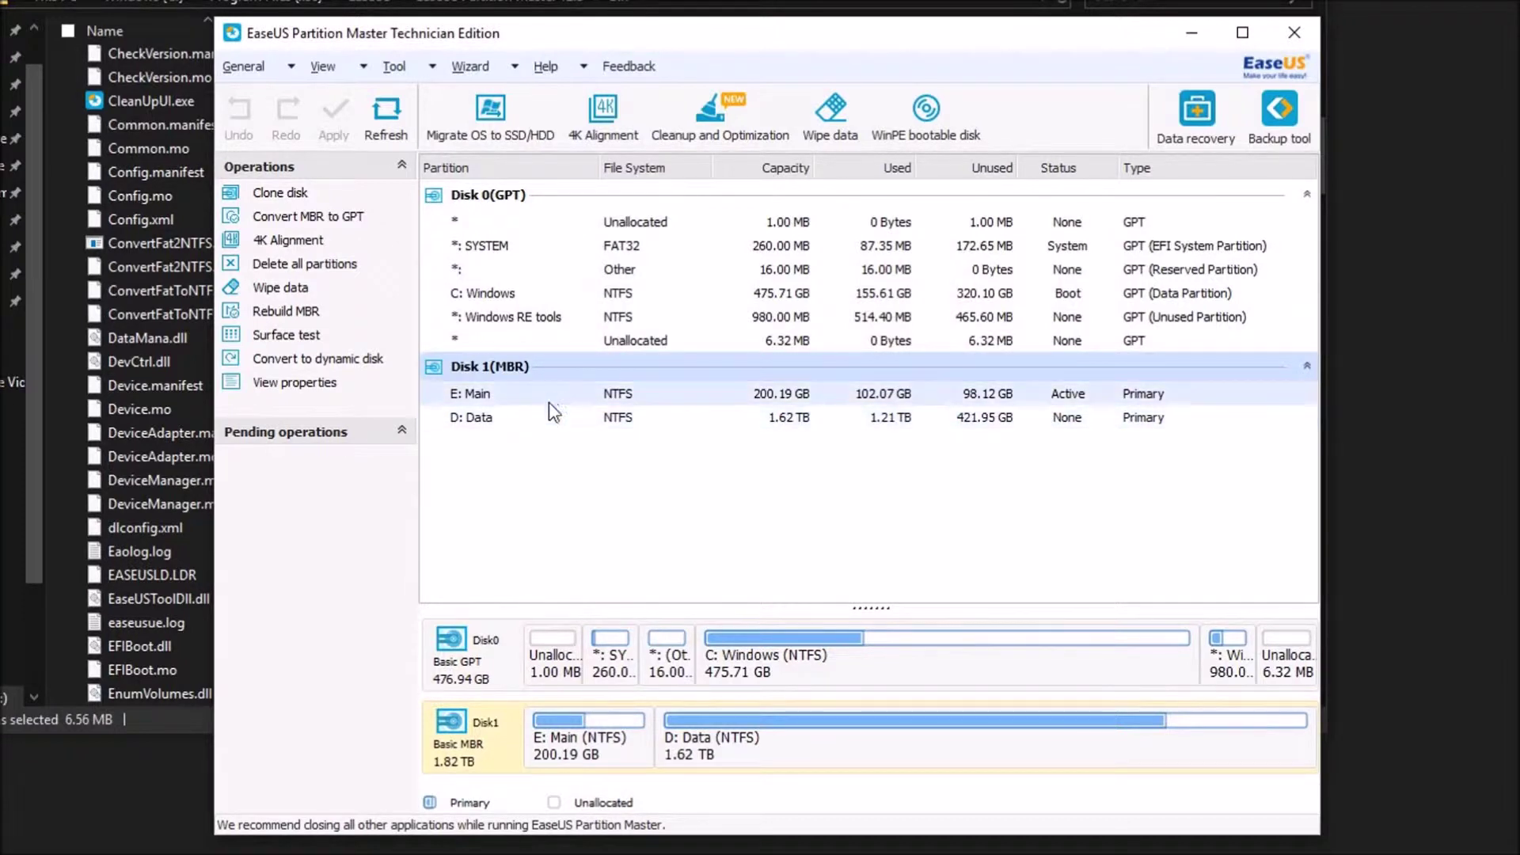
pyautogui.click(503, 396)
pyautogui.click(507, 424)
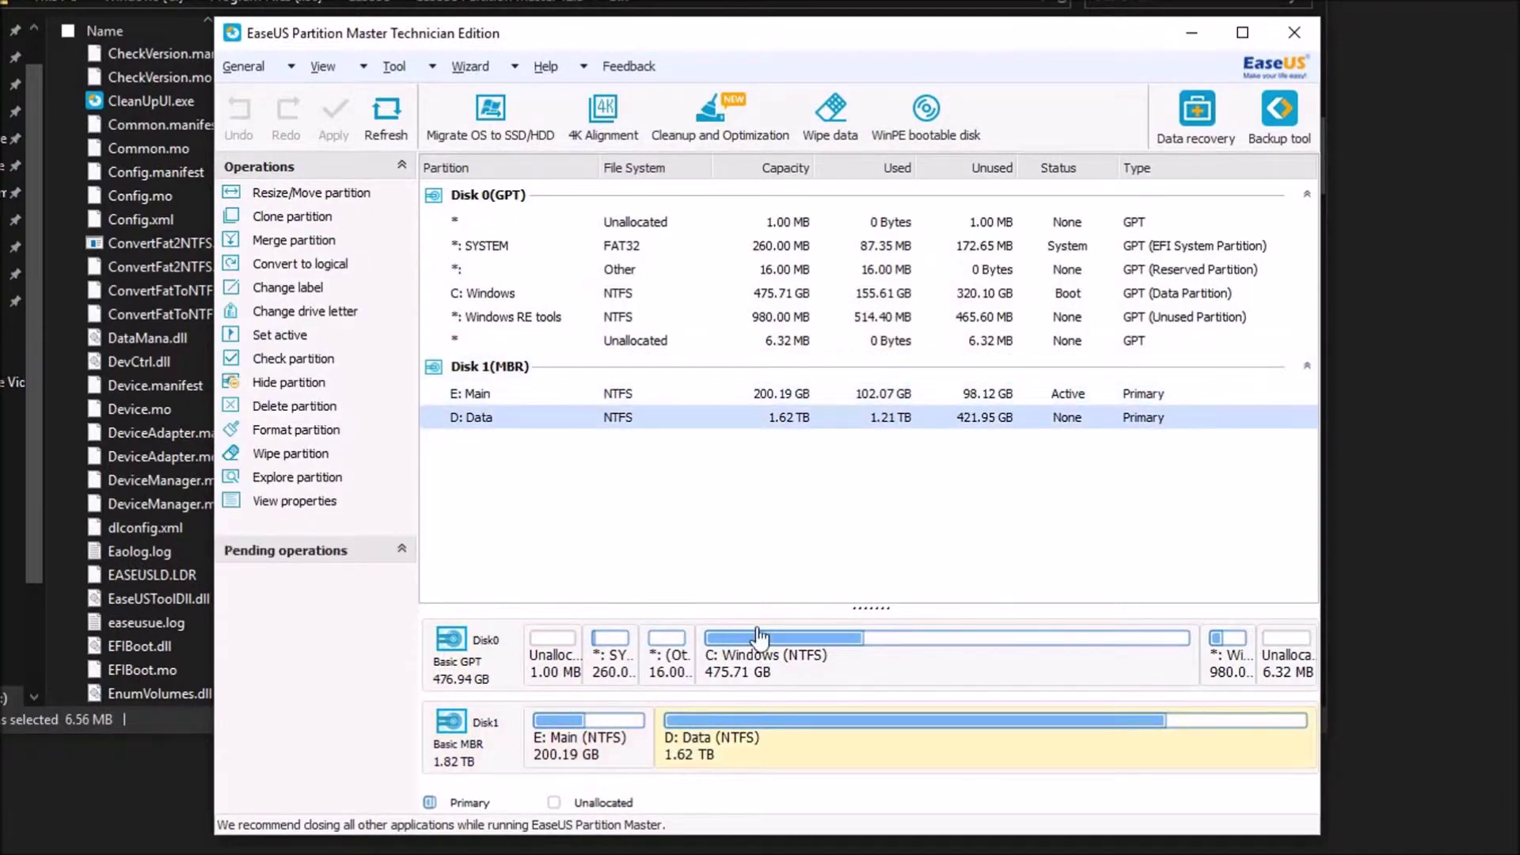
pyautogui.click(586, 759)
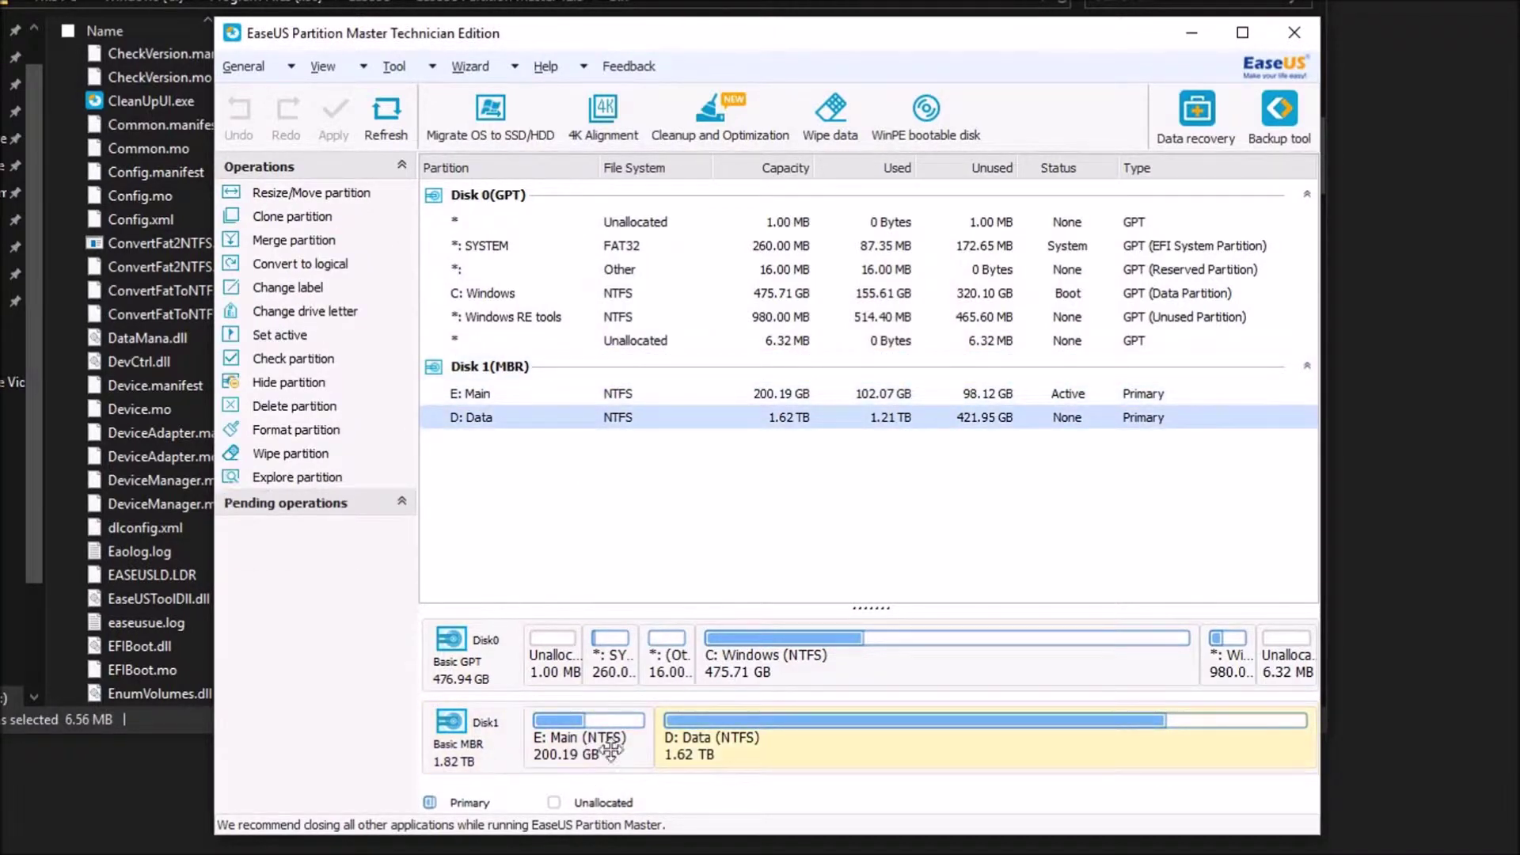
pyautogui.click(673, 748)
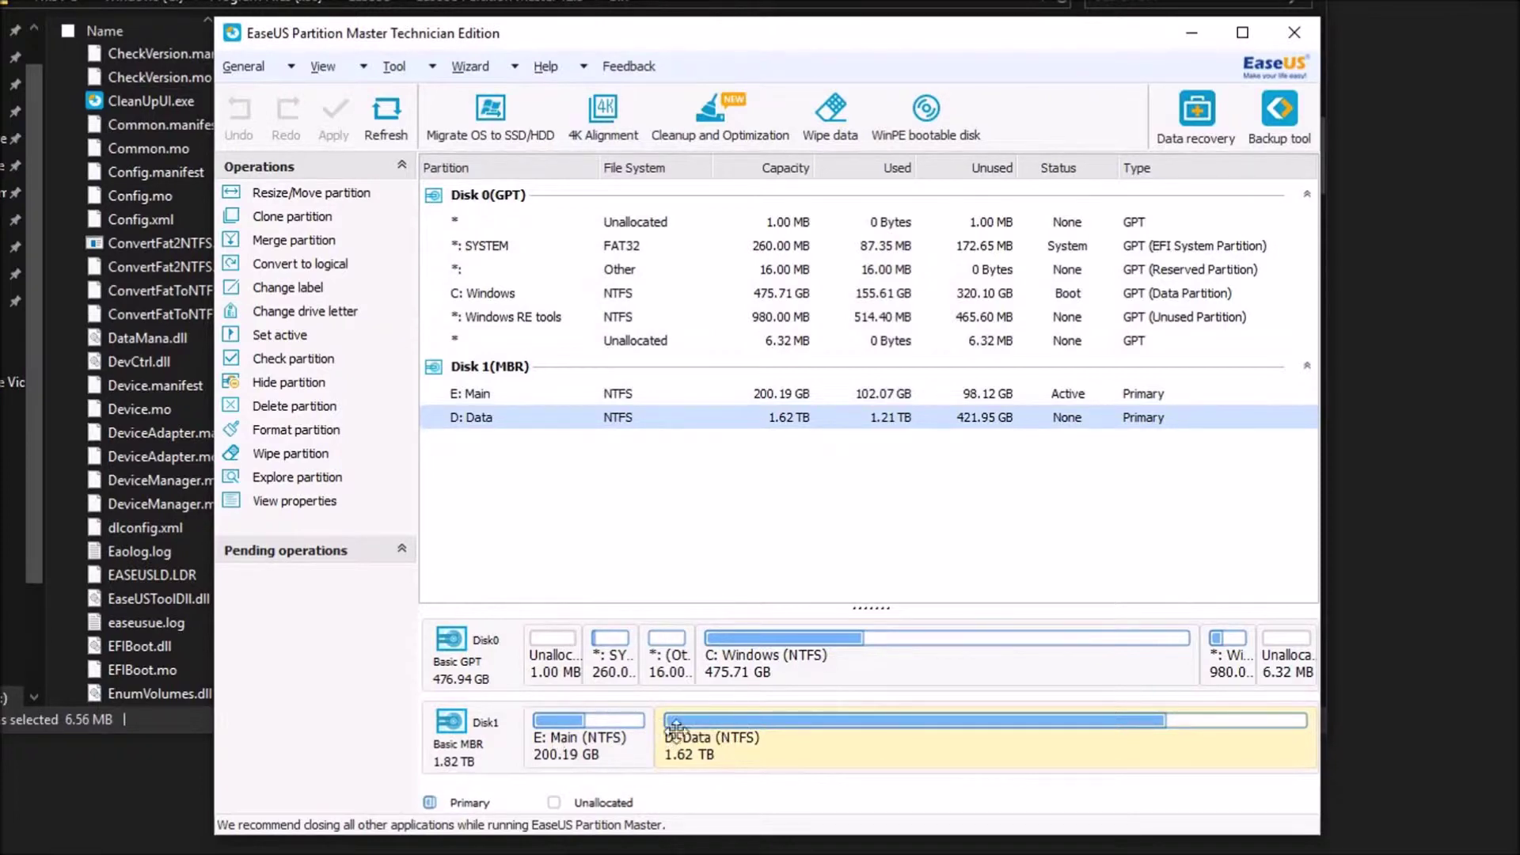
# Step: Try resizing D: Data with about 177505 MB unallocated before and 124911 MB after it, and cancel the dialog
pyautogui.rightClick(791, 417)
pyautogui.click(779, 355)
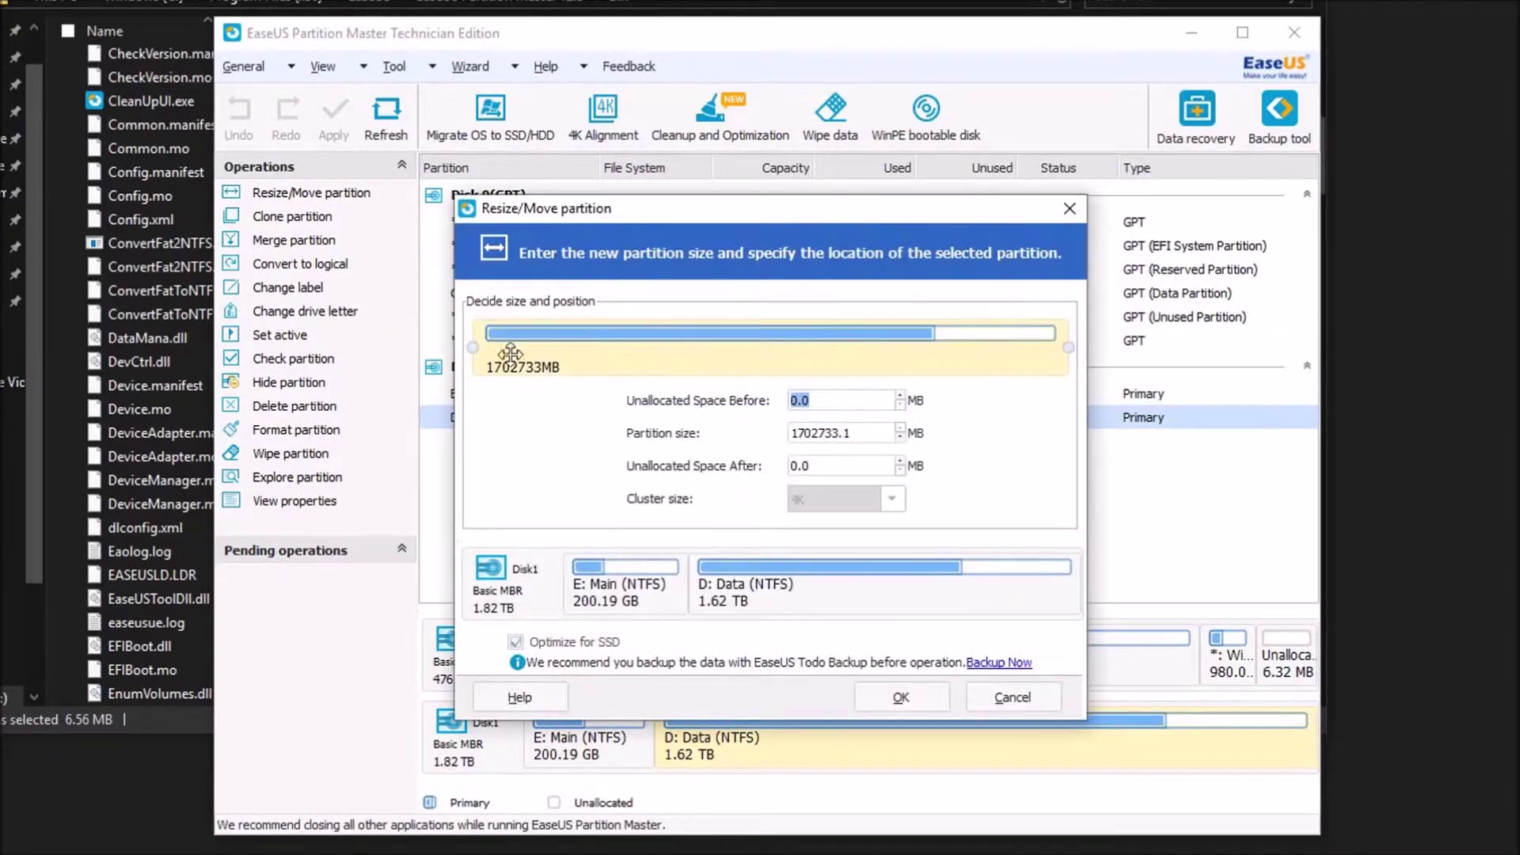
pyautogui.moveTo(459, 346); pyautogui.dragTo(540, 347)
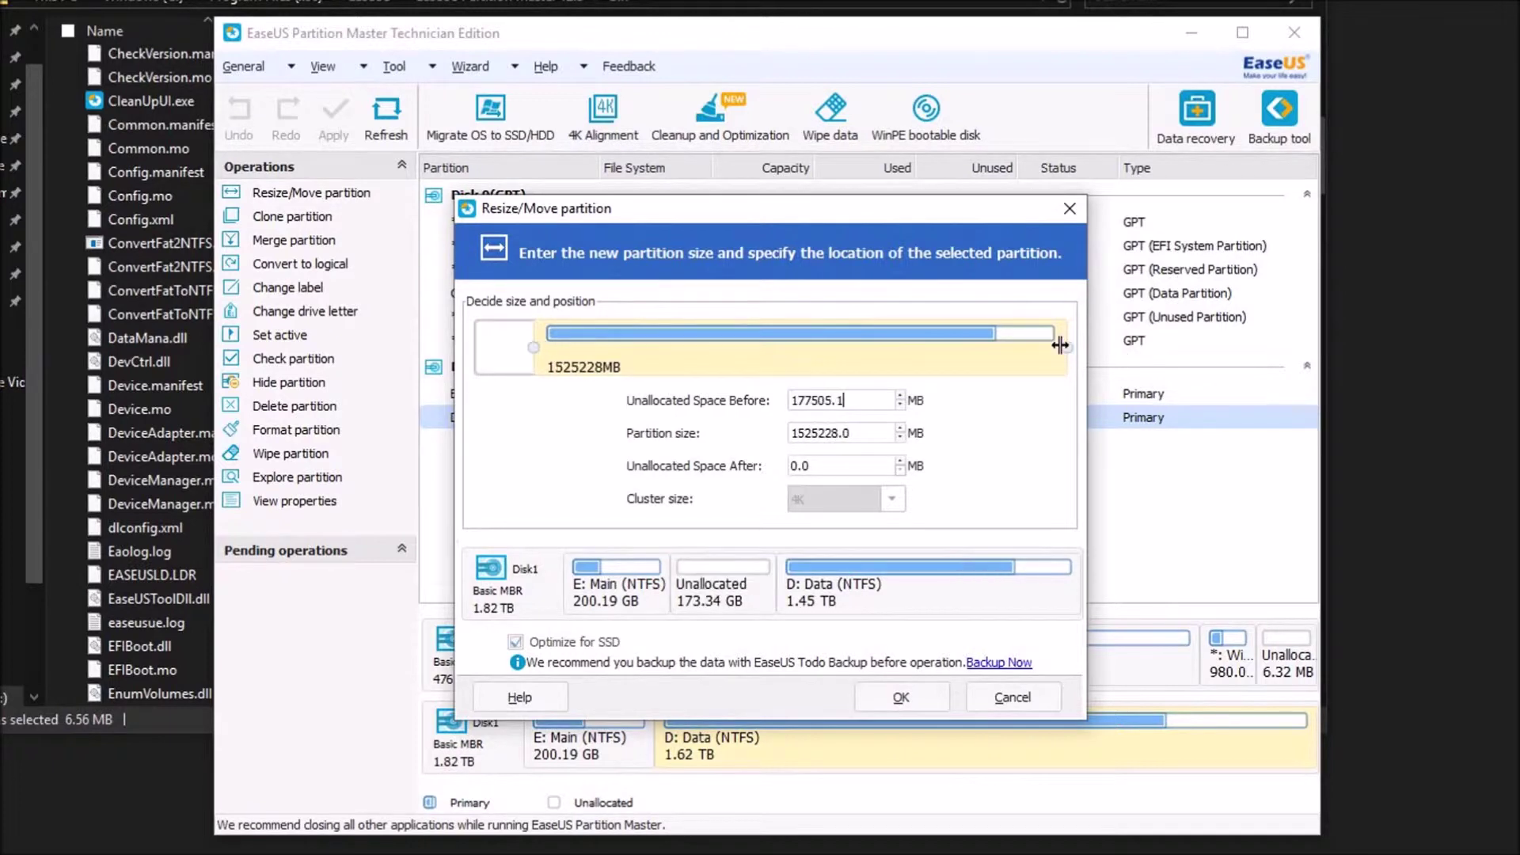
pyautogui.moveTo(1060, 345); pyautogui.dragTo(1027, 346)
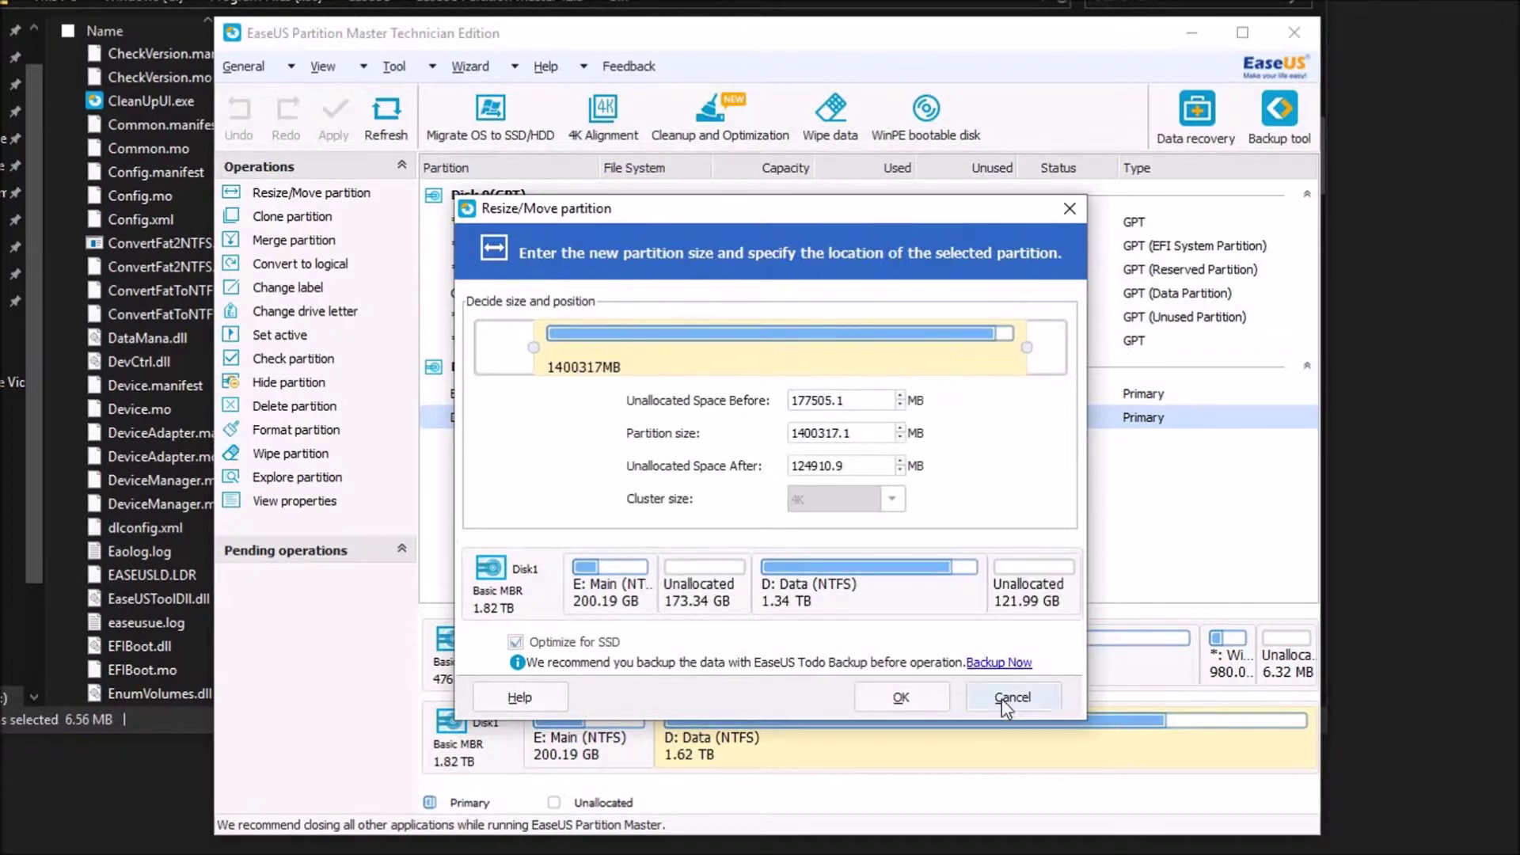
pyautogui.click(1011, 698)
# Step: Shrink D: Data directly in the disk map, leaving about 69.71 GB unallocated before it, and undo both resizes
pyautogui.moveTo(653, 740); pyautogui.dragTo(764, 740)
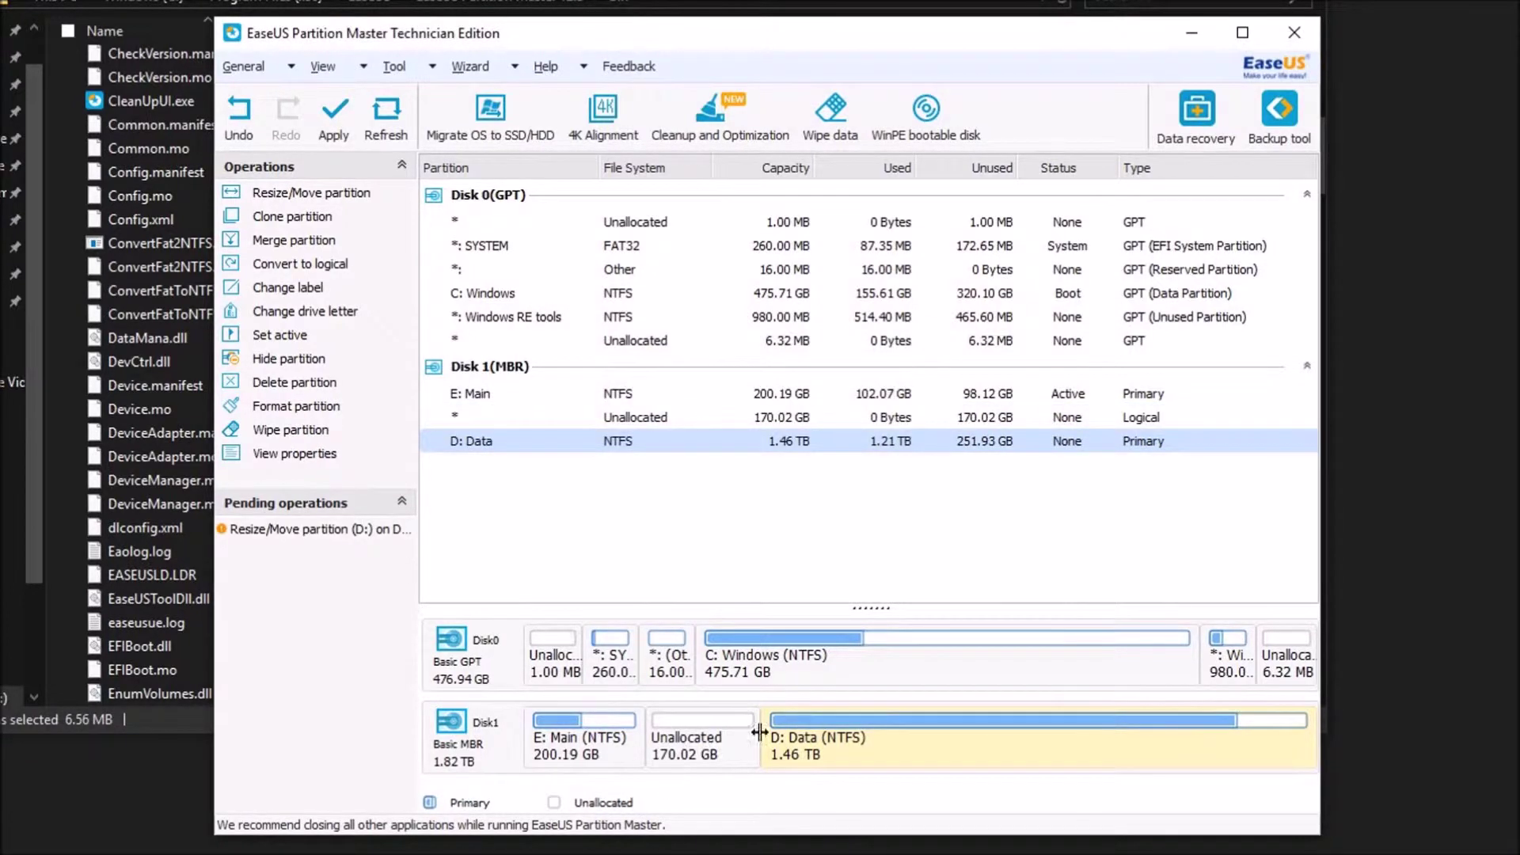
pyautogui.moveTo(763, 737); pyautogui.dragTo(734, 741)
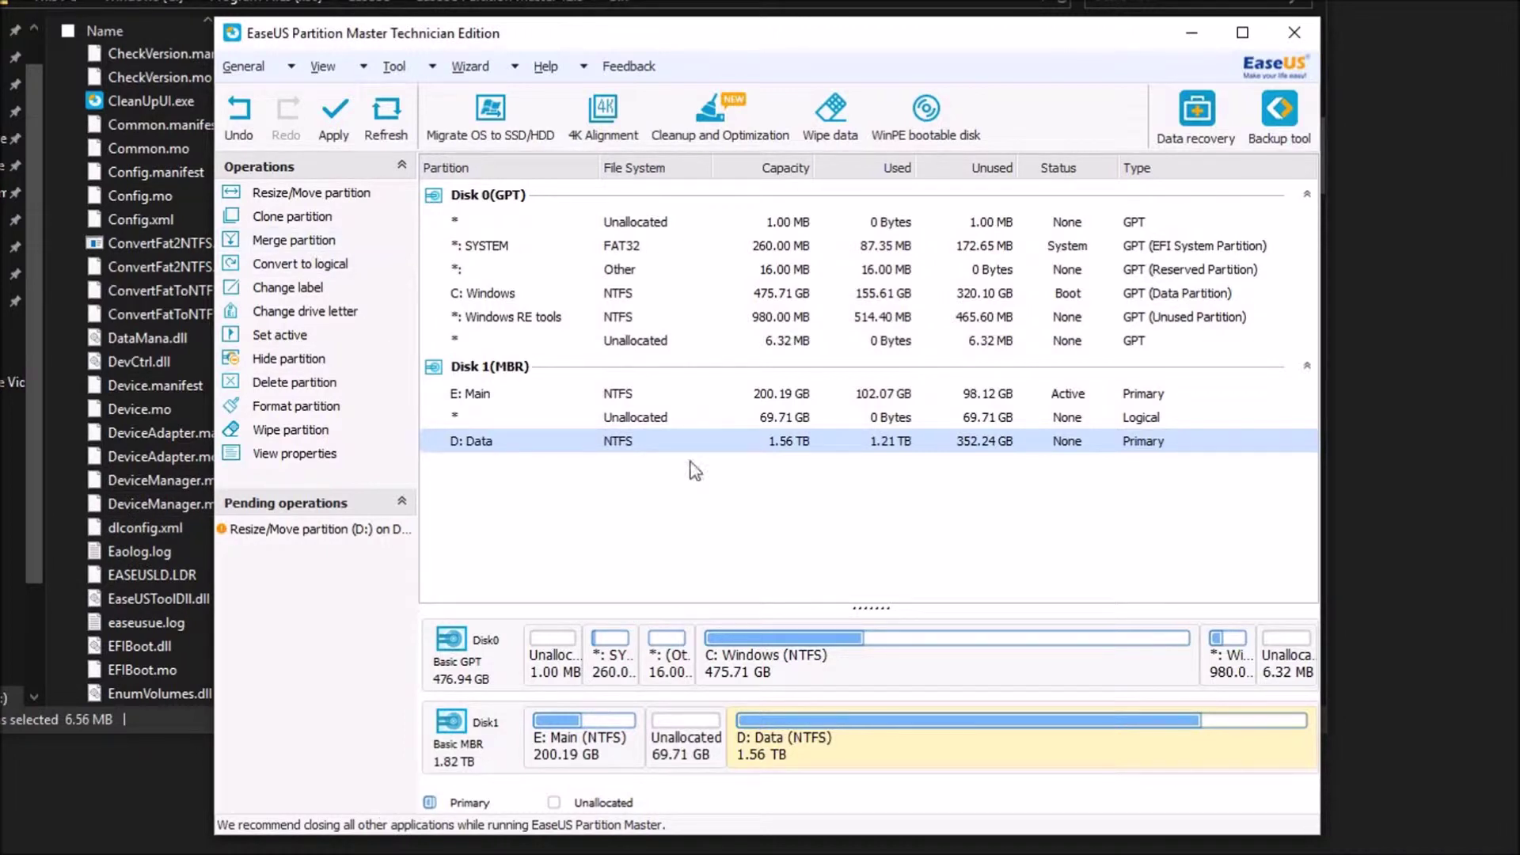
pyautogui.click(252, 134)
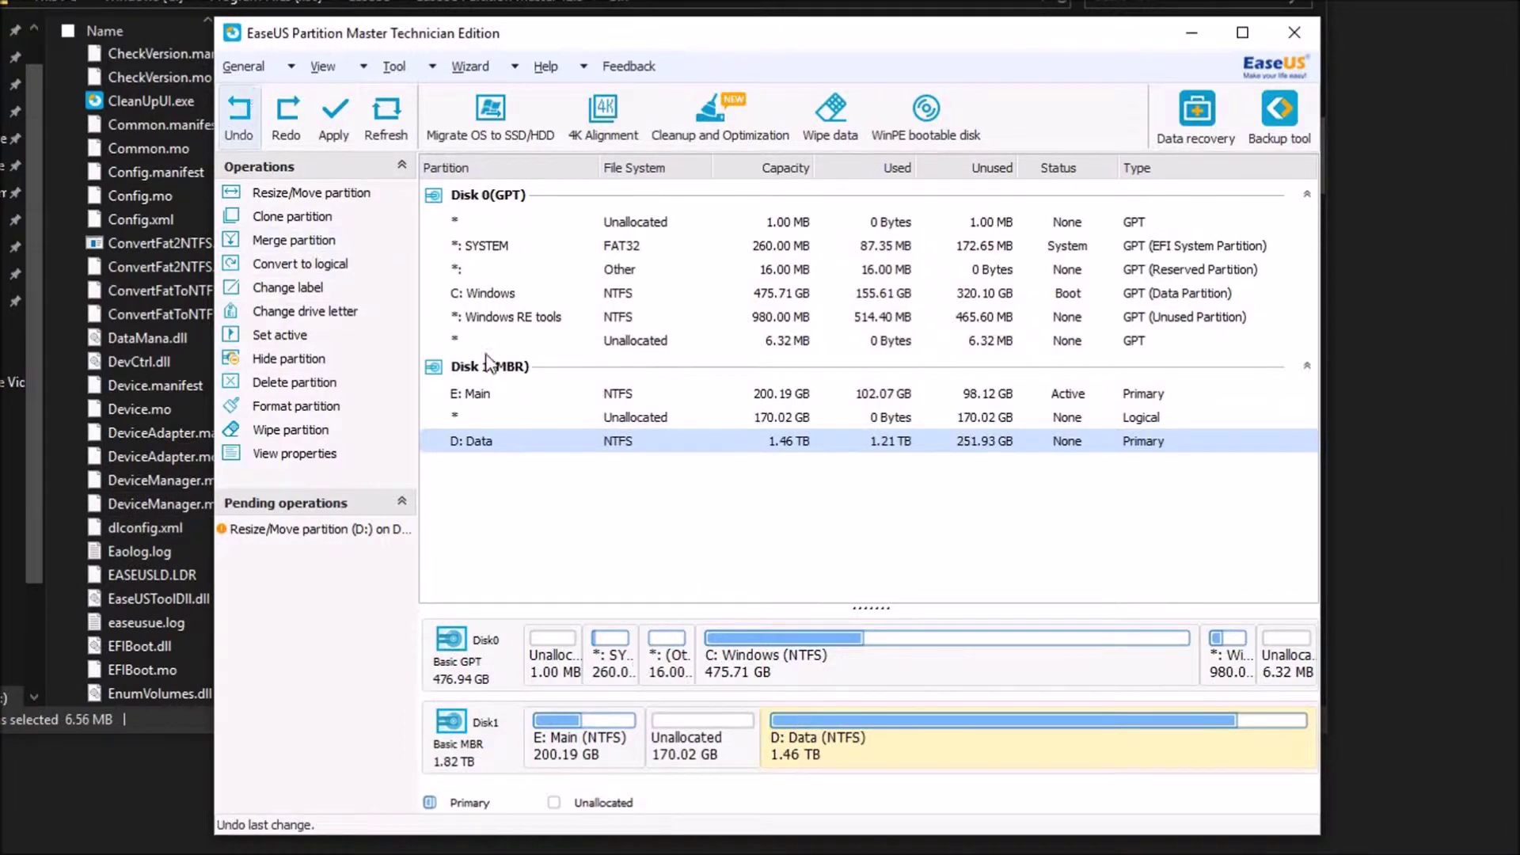
pyautogui.click(252, 134)
# Step: Resize D: Data with Resize/Move partition, leaving about 147.66 GB of unallocated space before it
pyautogui.rightClick(691, 739)
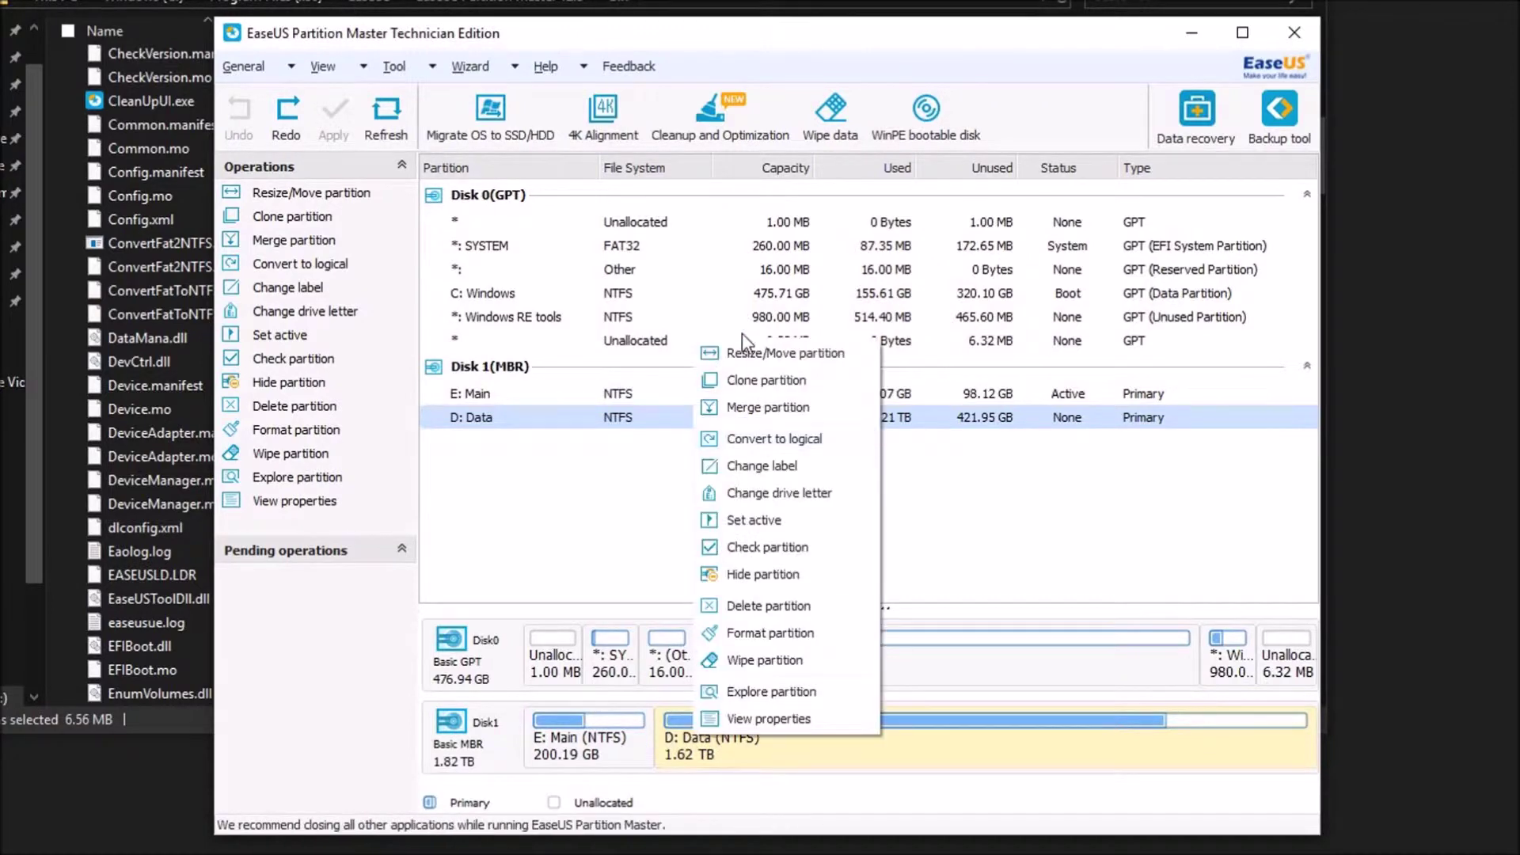
pyautogui.click(788, 350)
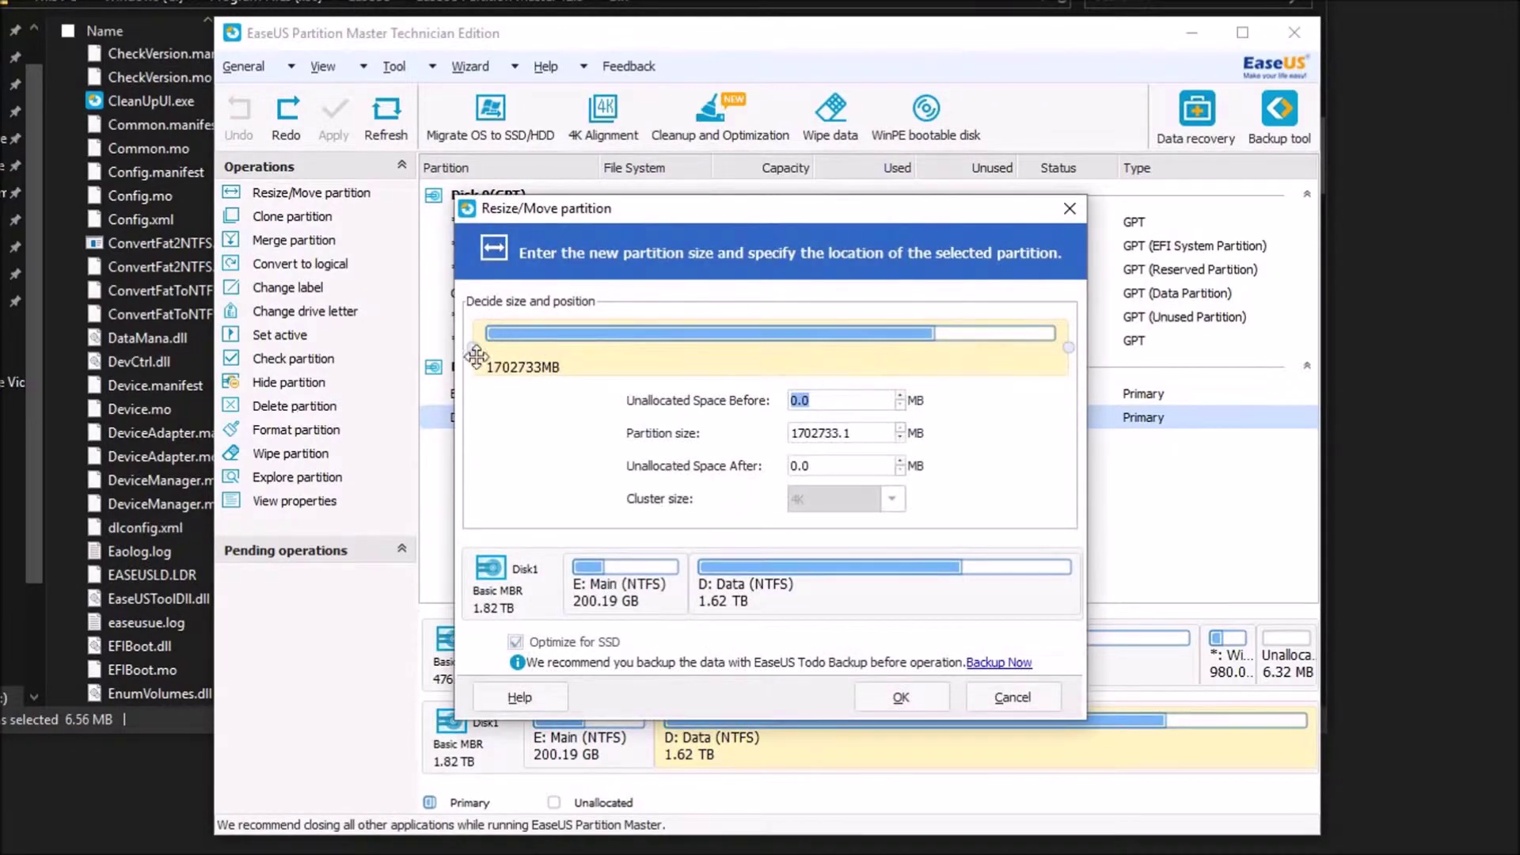
pyautogui.moveTo(472, 346); pyautogui.dragTo(563, 350)
pyautogui.click(901, 697)
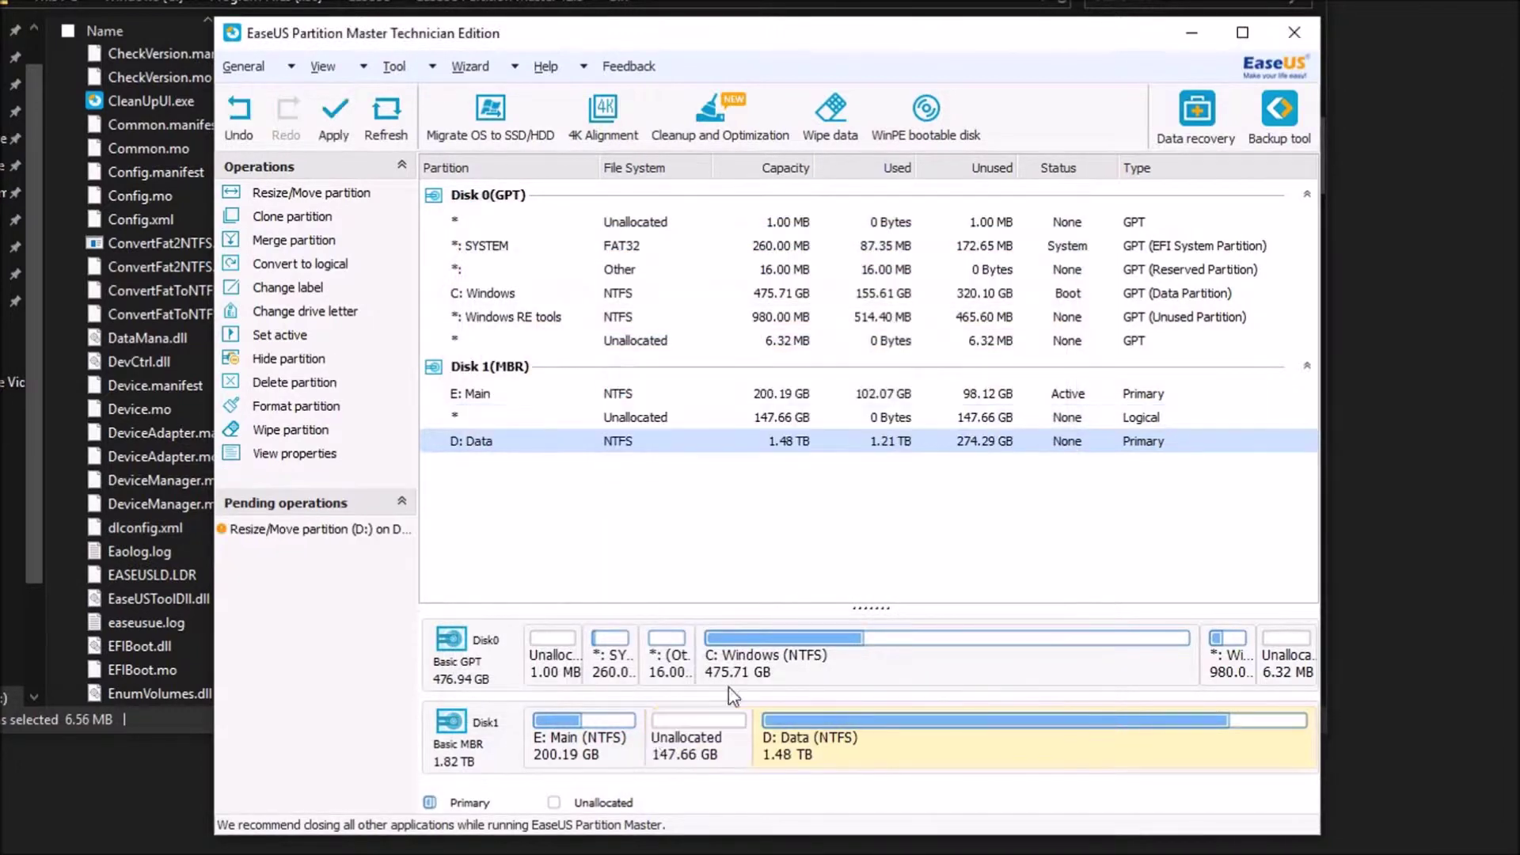
# Step: Extend E: Main over the unallocated space to about 347.84 GB and undo both pending resizes
pyautogui.moveTo(641, 736); pyautogui.dragTo(676, 727)
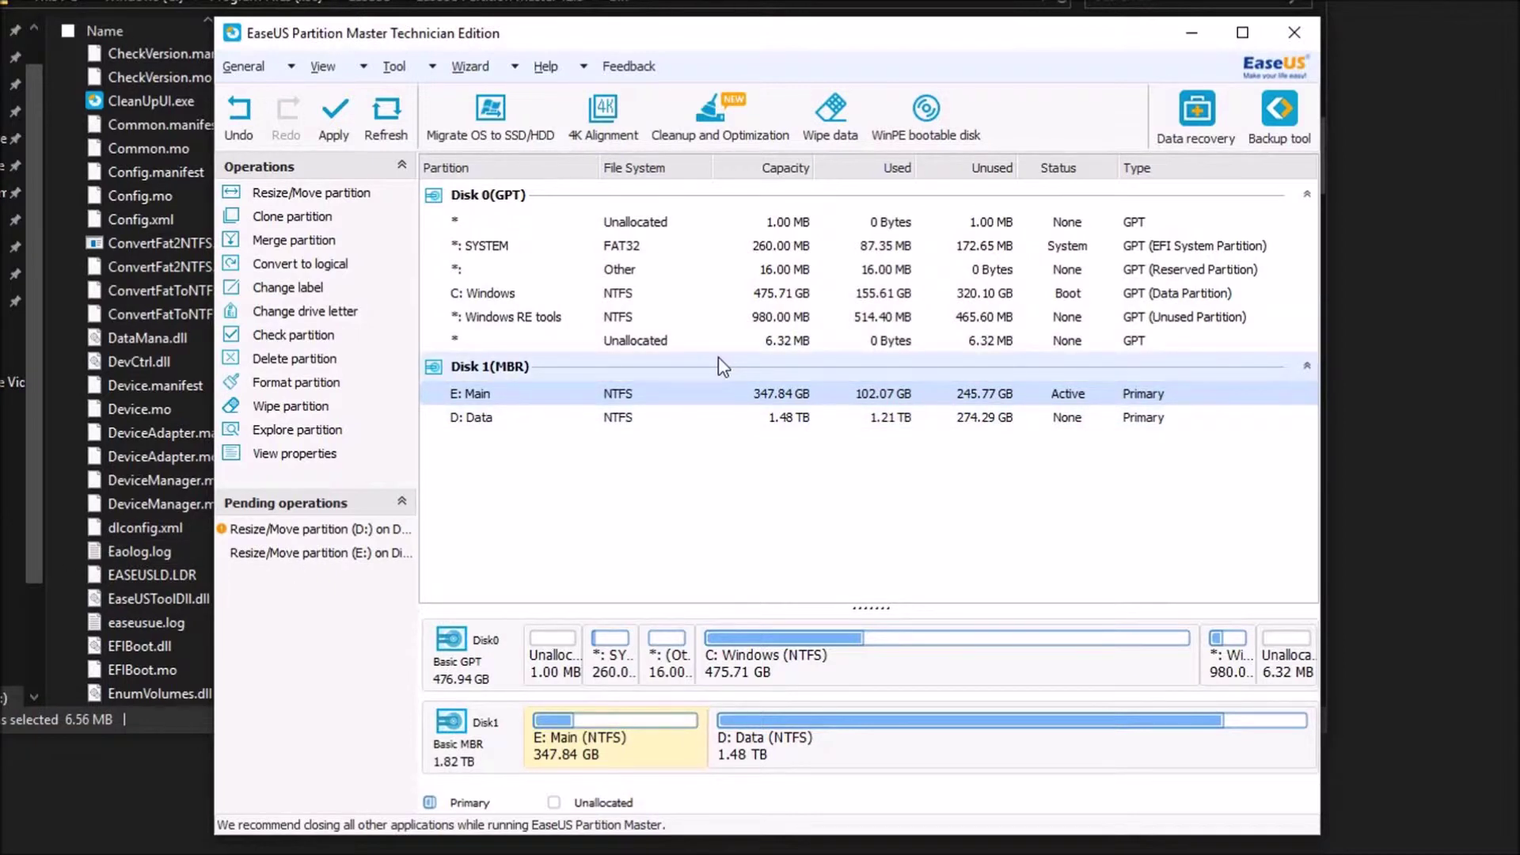
pyautogui.click(251, 124)
pyautogui.click(251, 124)
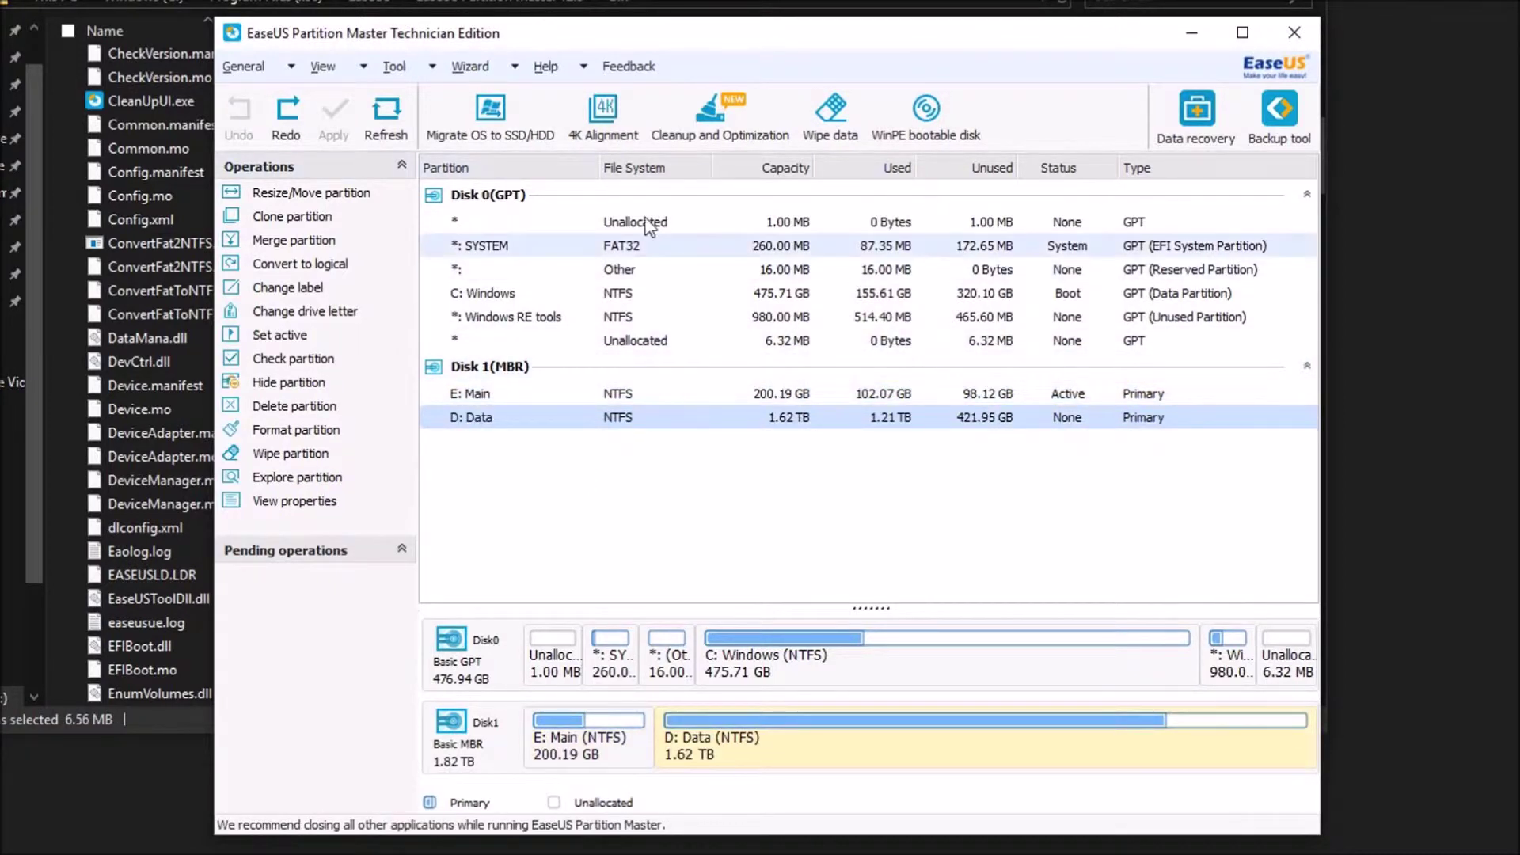
# Step: Examine the file system, capacity, used and unused space, status and type of the partitions on both disks
pyautogui.click(620, 400)
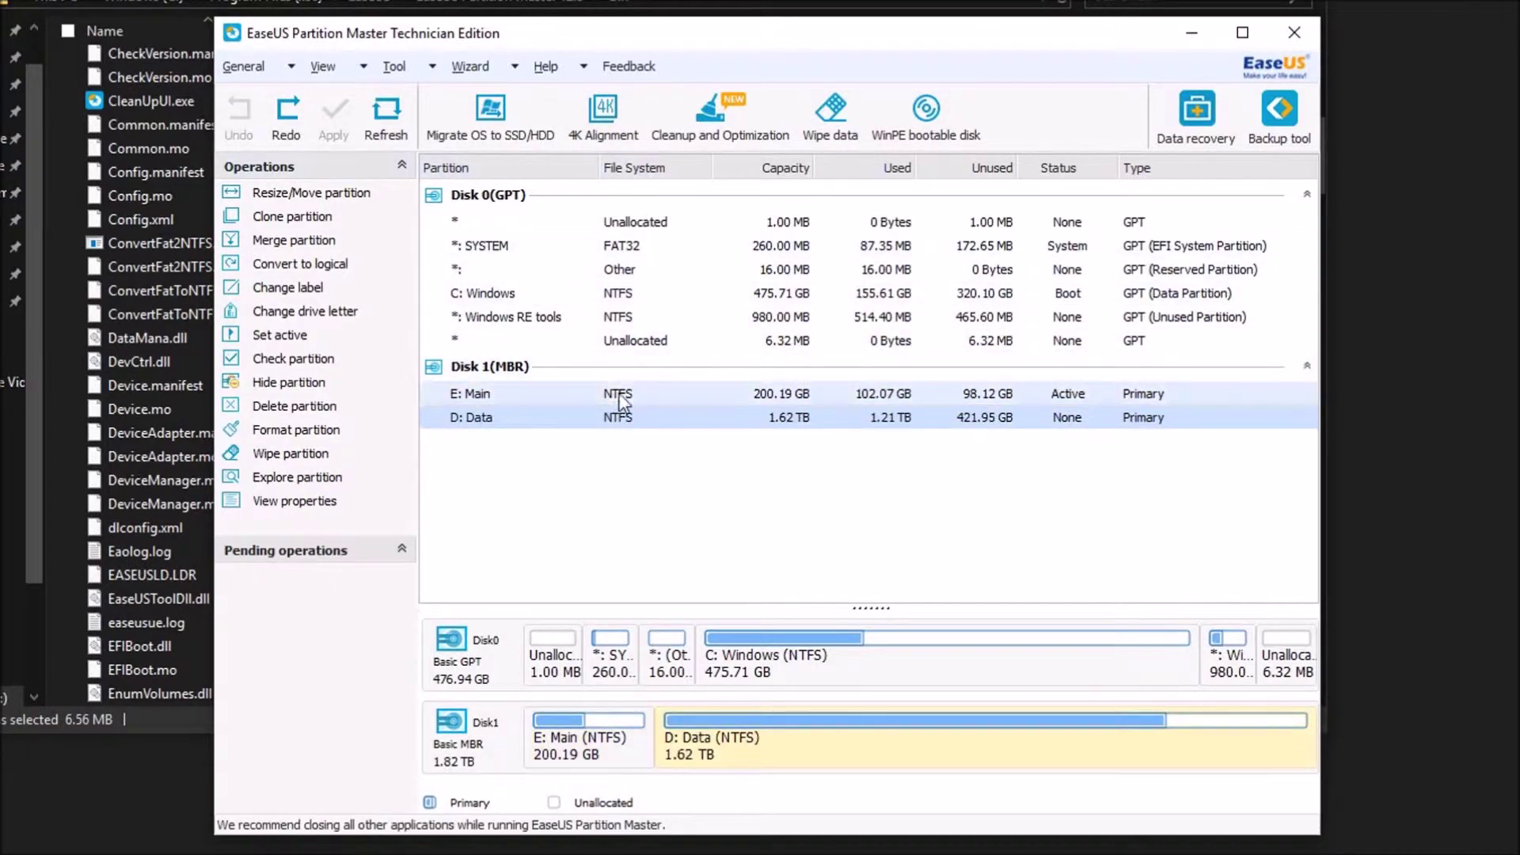
pyautogui.click(616, 245)
pyautogui.click(788, 394)
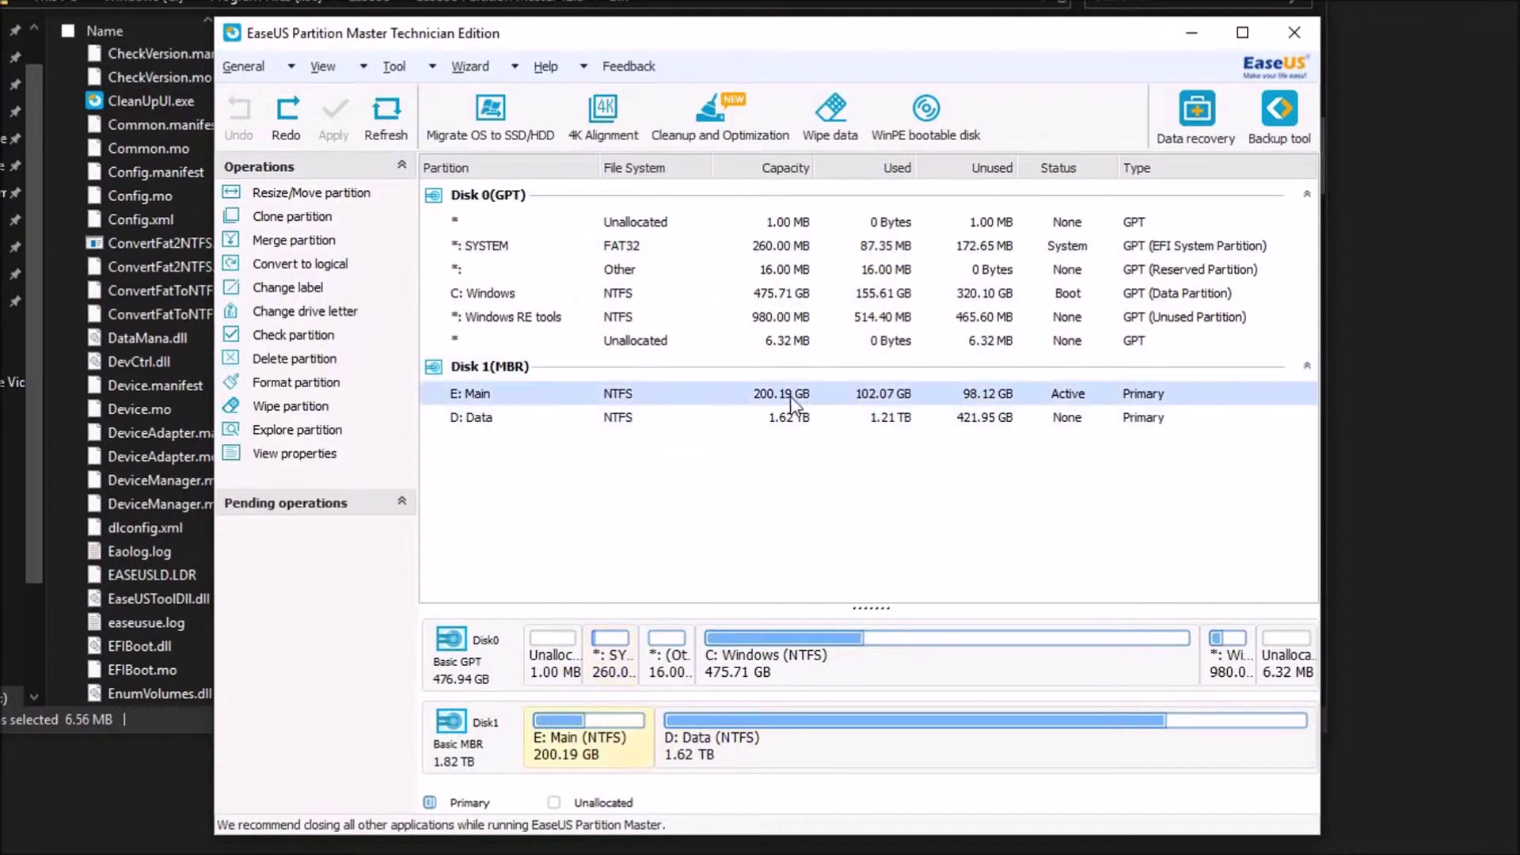
pyautogui.click(906, 416)
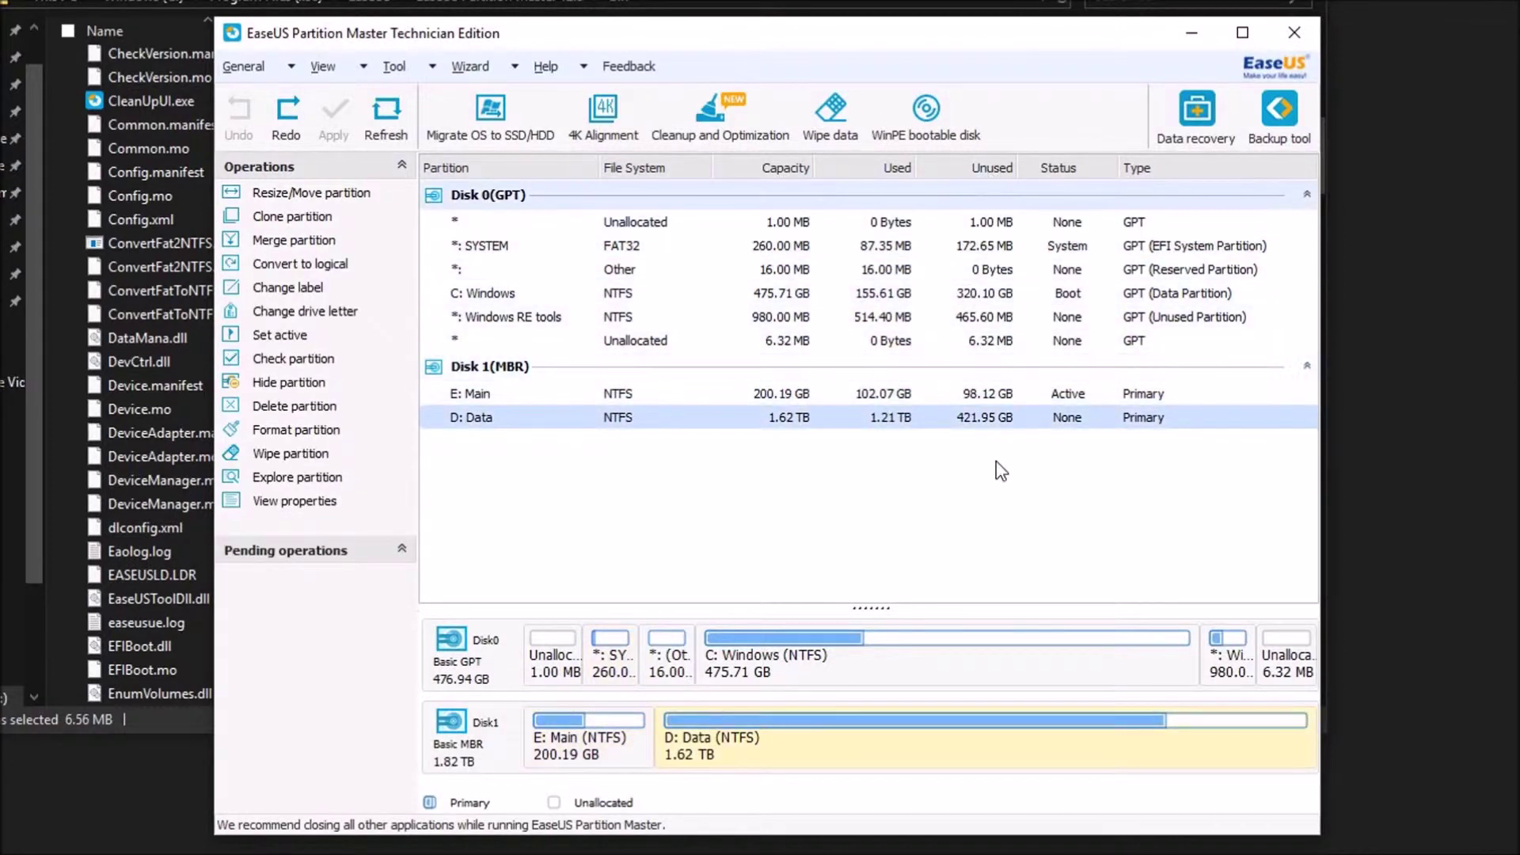
pyautogui.click(950, 392)
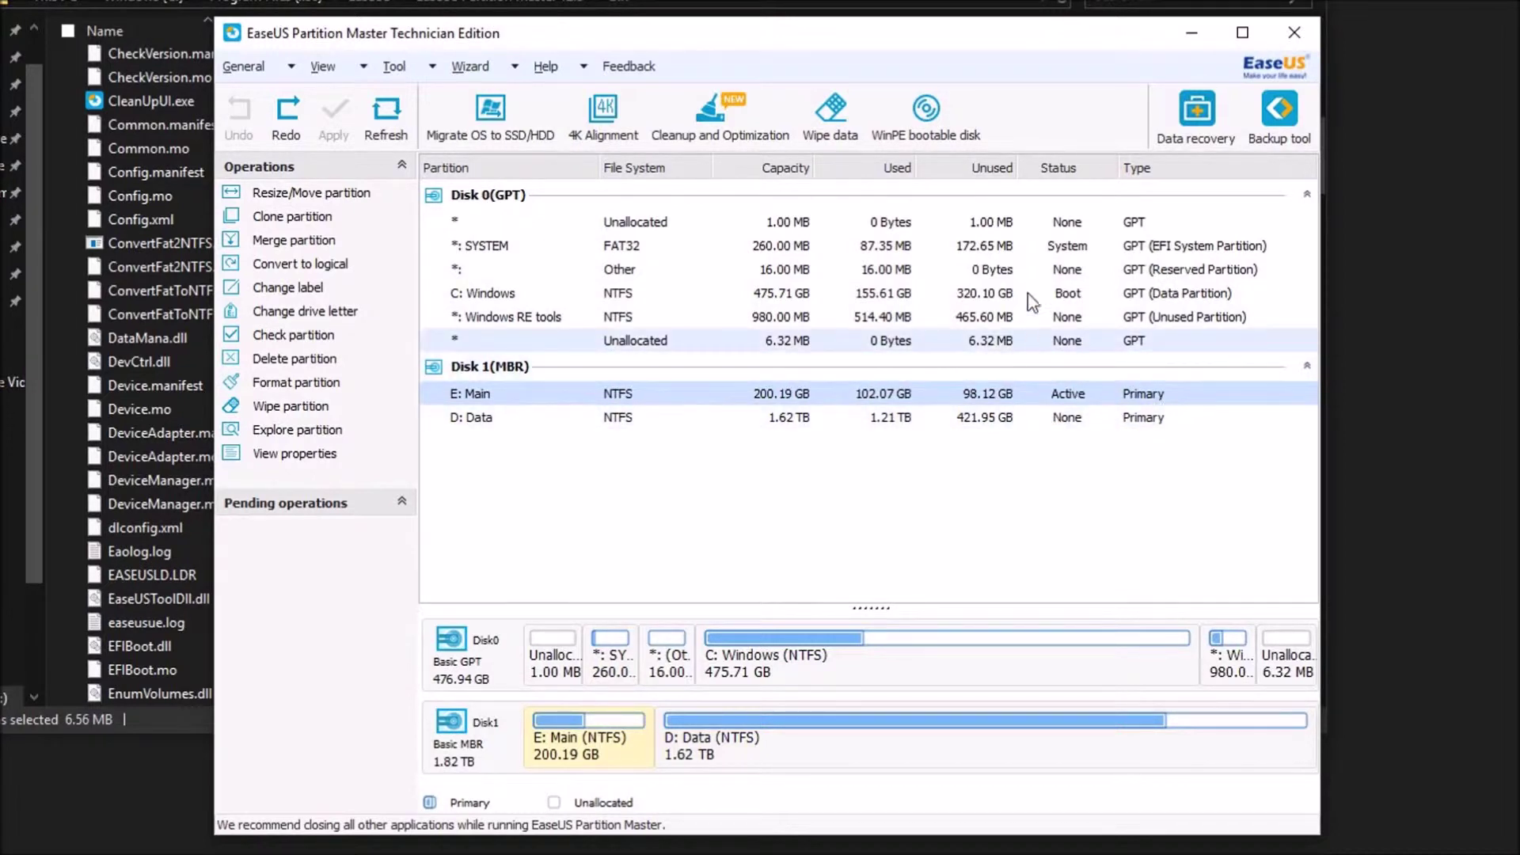
pyautogui.click(1248, 247)
pyautogui.click(1066, 294)
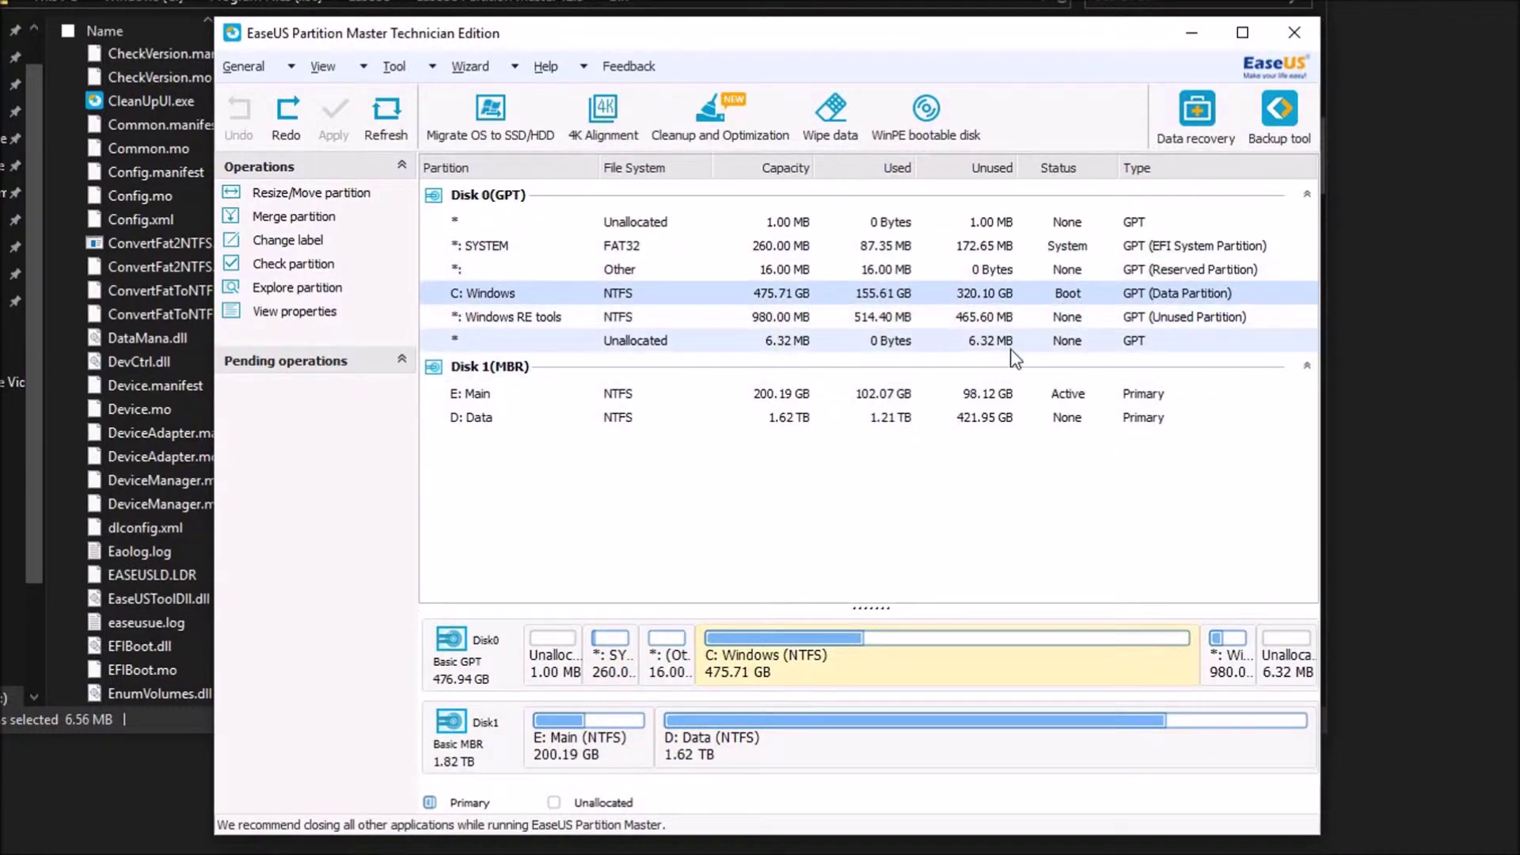
pyautogui.click(1135, 224)
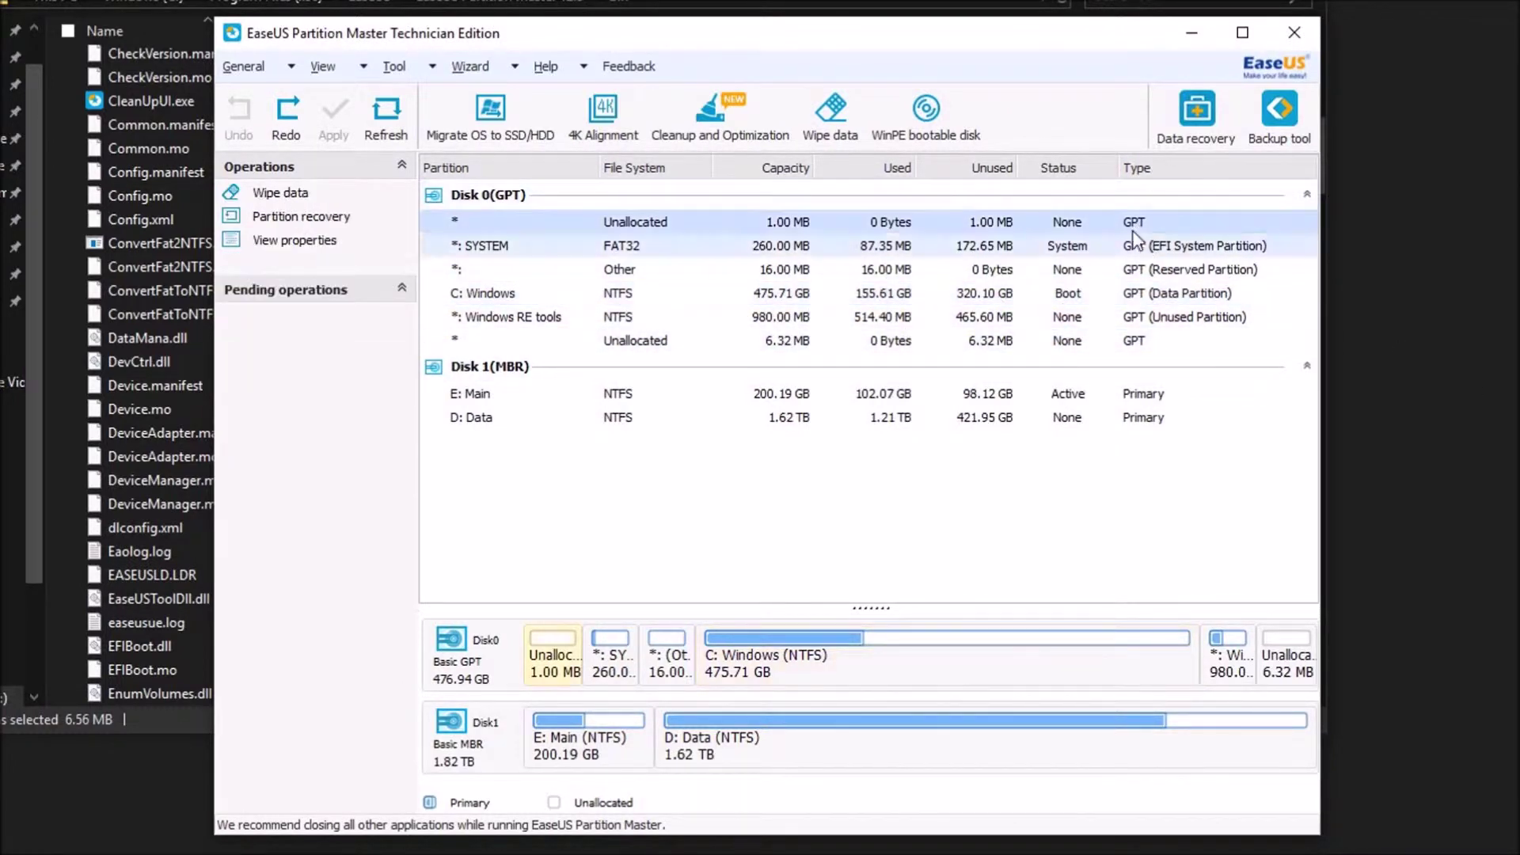
pyautogui.click(1158, 396)
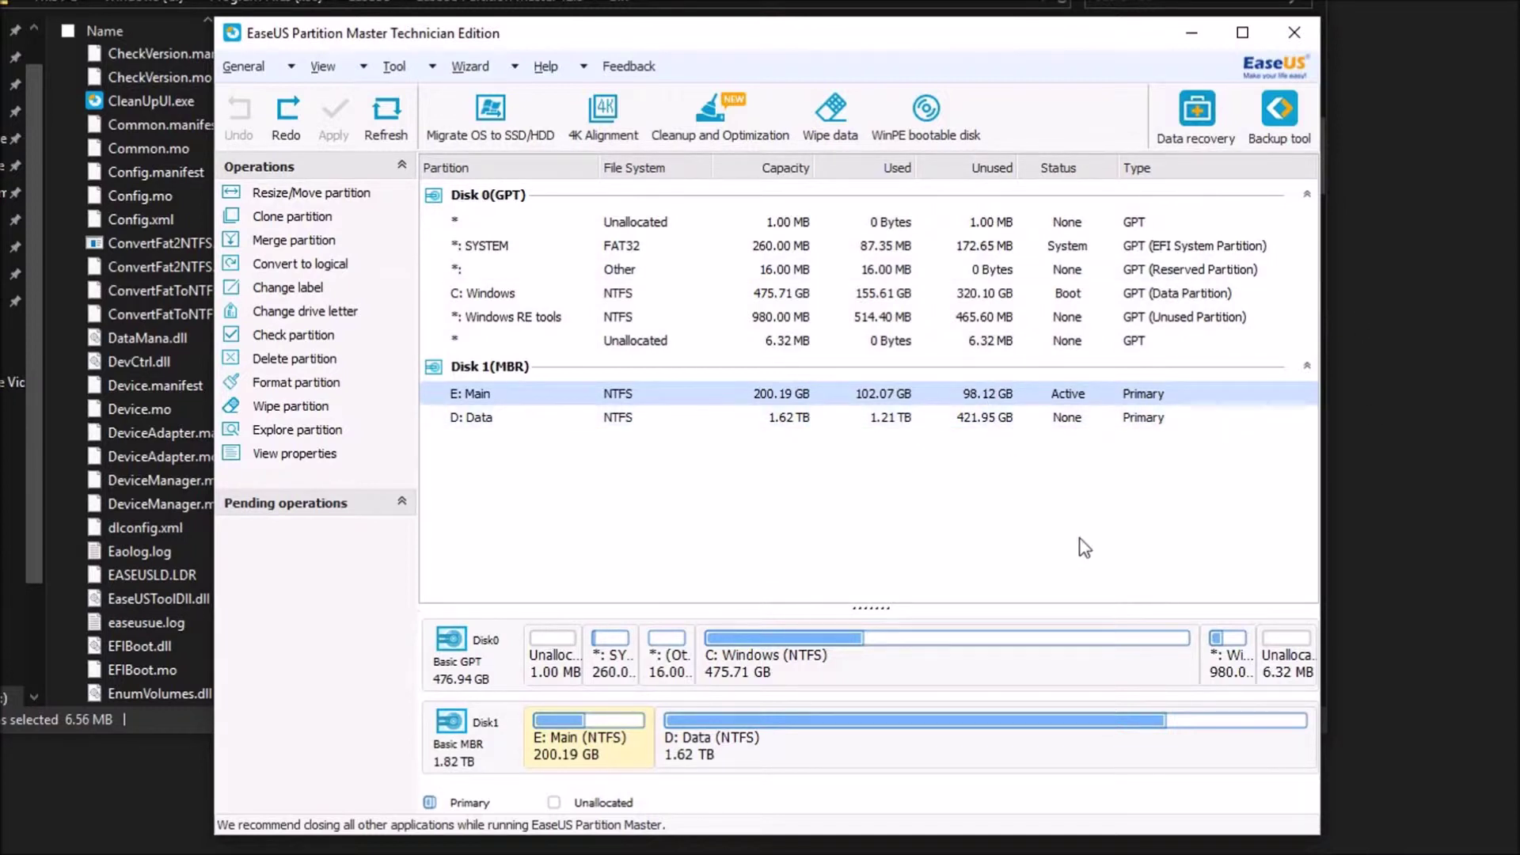
pyautogui.click(787, 743)
pyautogui.click(1308, 668)
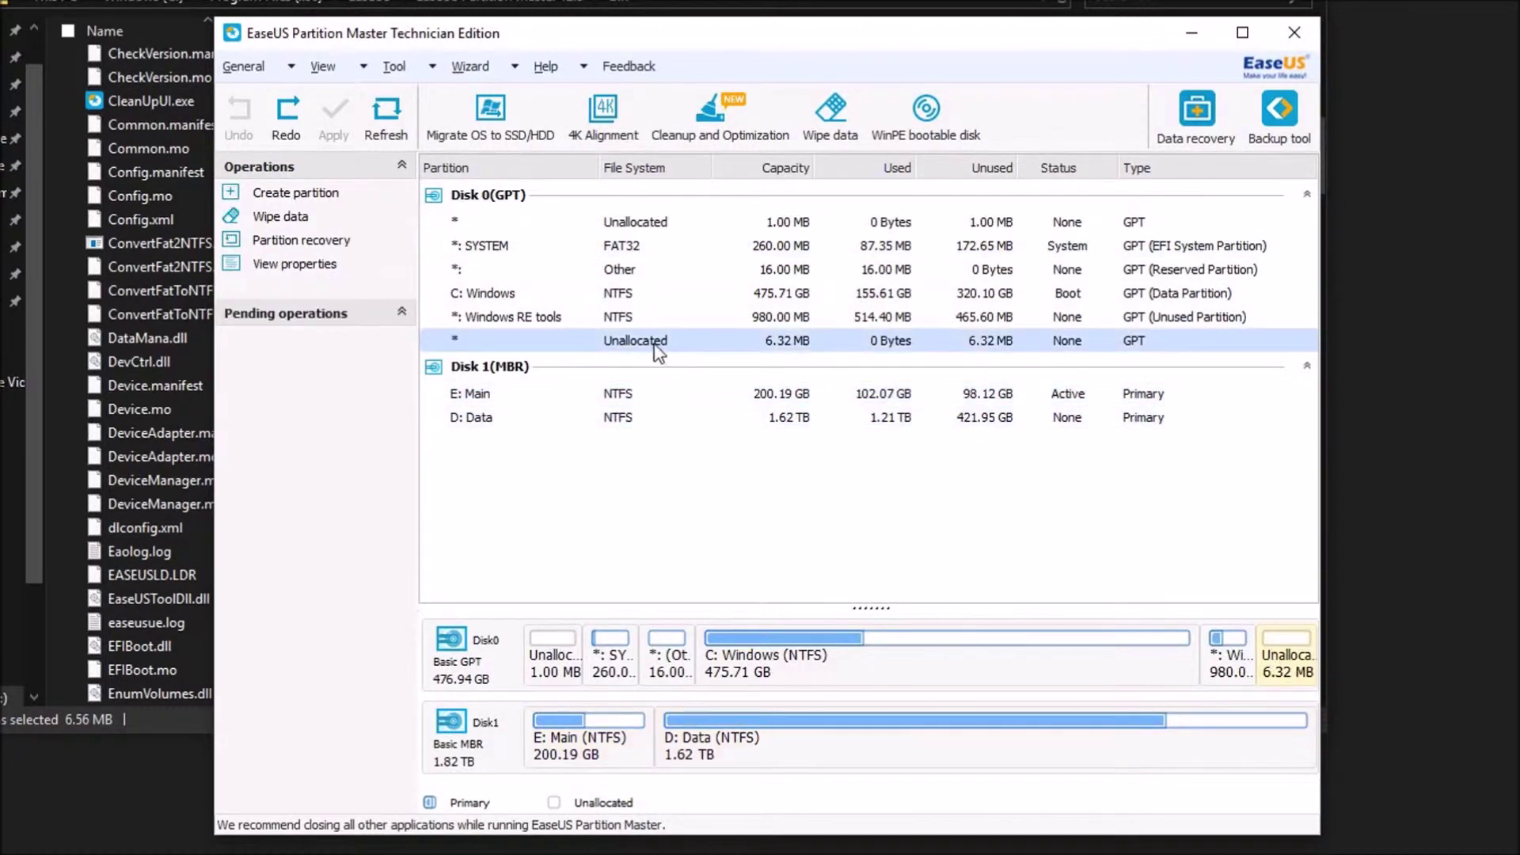
# Step: Review the error-check options for the D: Data partition and cancel without running the check
pyautogui.click(764, 746)
pyautogui.rightClick(724, 742)
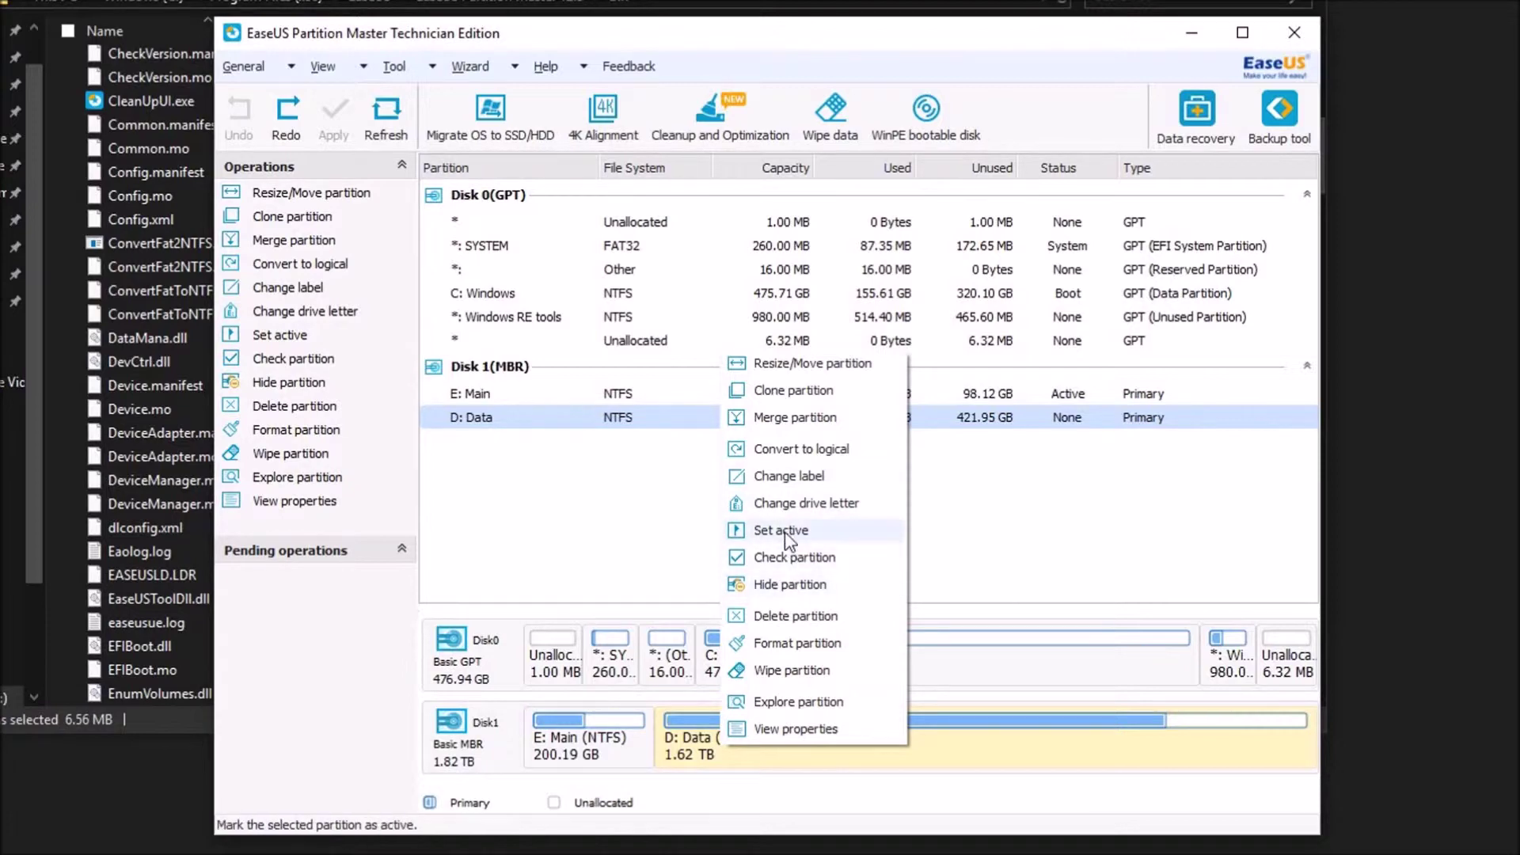
pyautogui.click(795, 558)
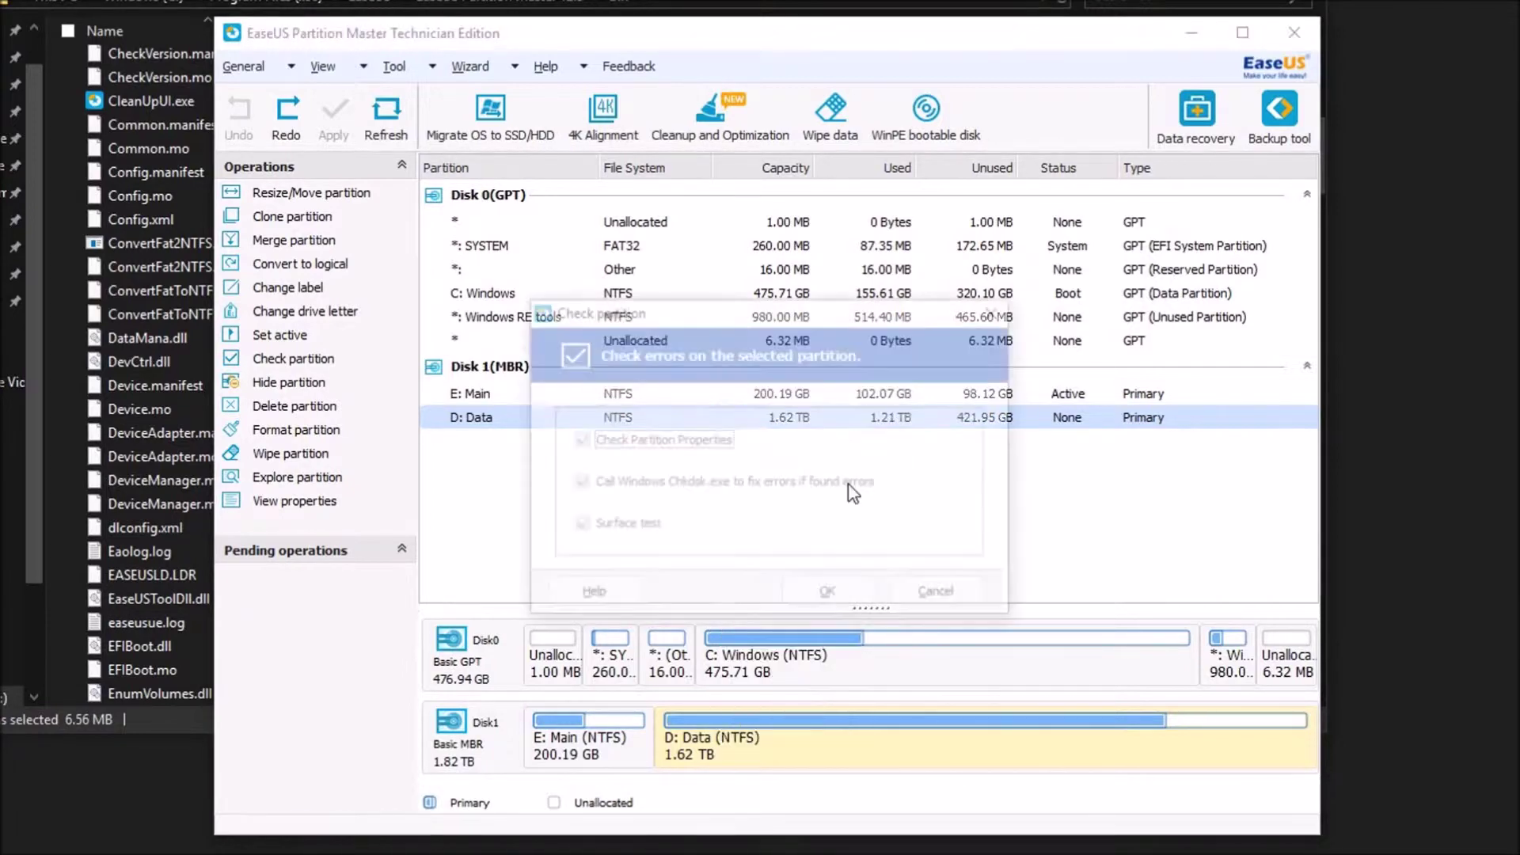
pyautogui.click(982, 598)
# Step: Review the Wipe partition setting for the number of passes on D: Data and cancel without wiping
pyautogui.rightClick(622, 414)
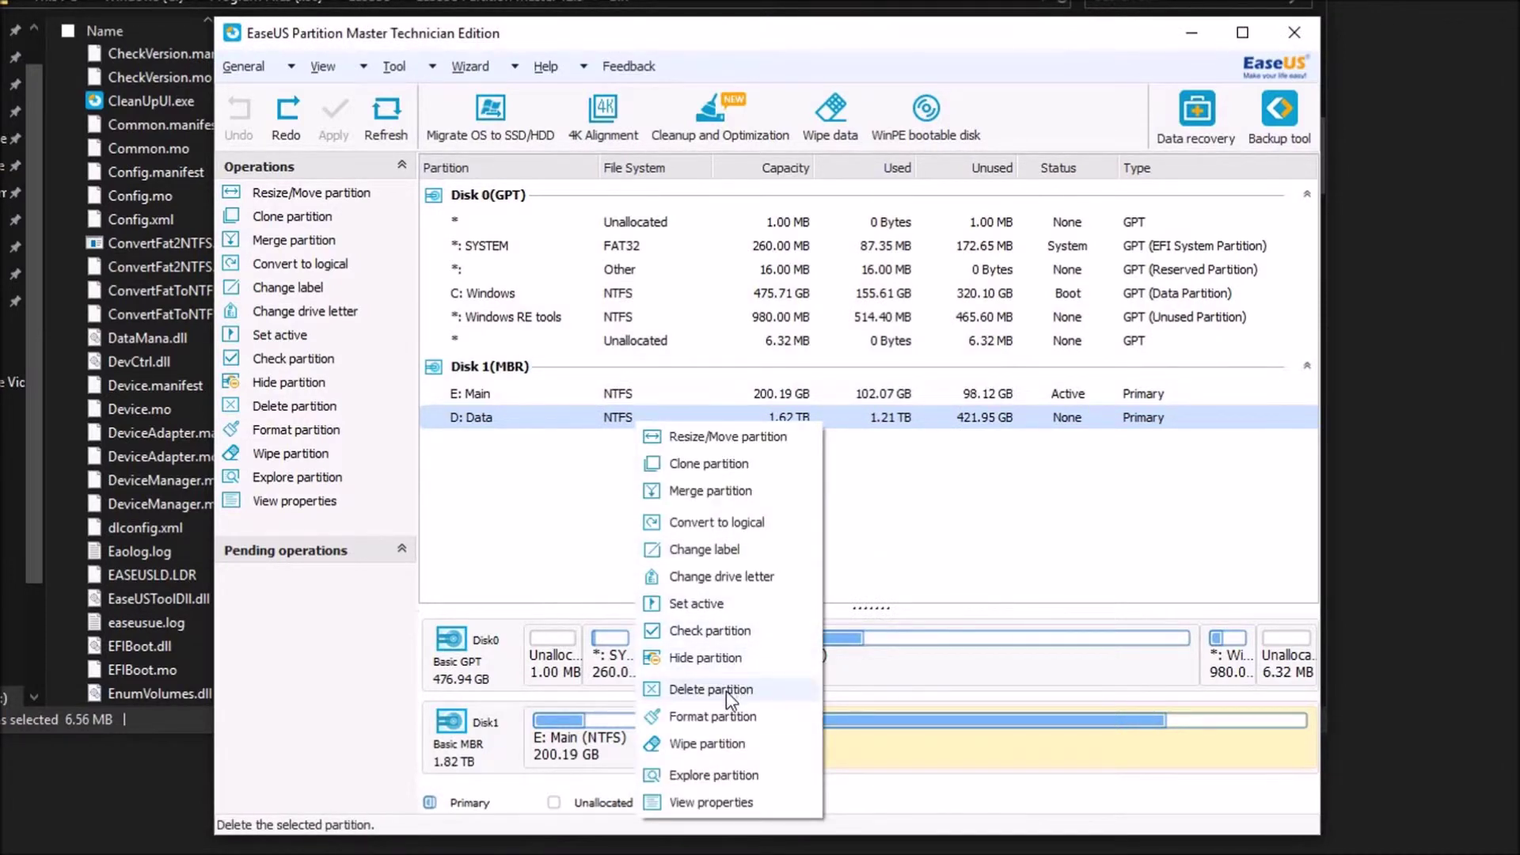
pyautogui.click(722, 746)
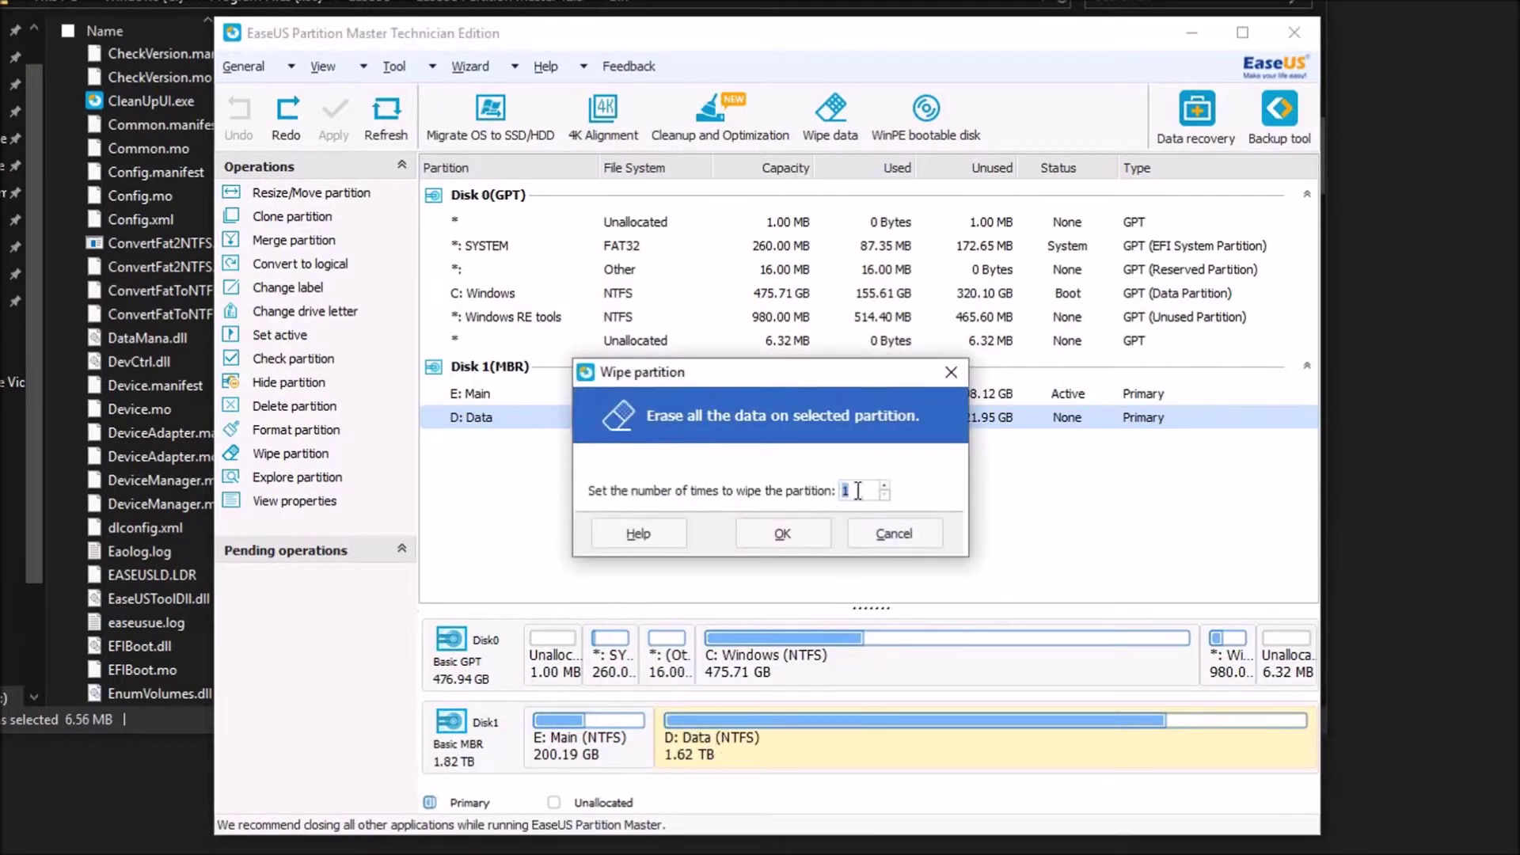
pyautogui.click(890, 534)
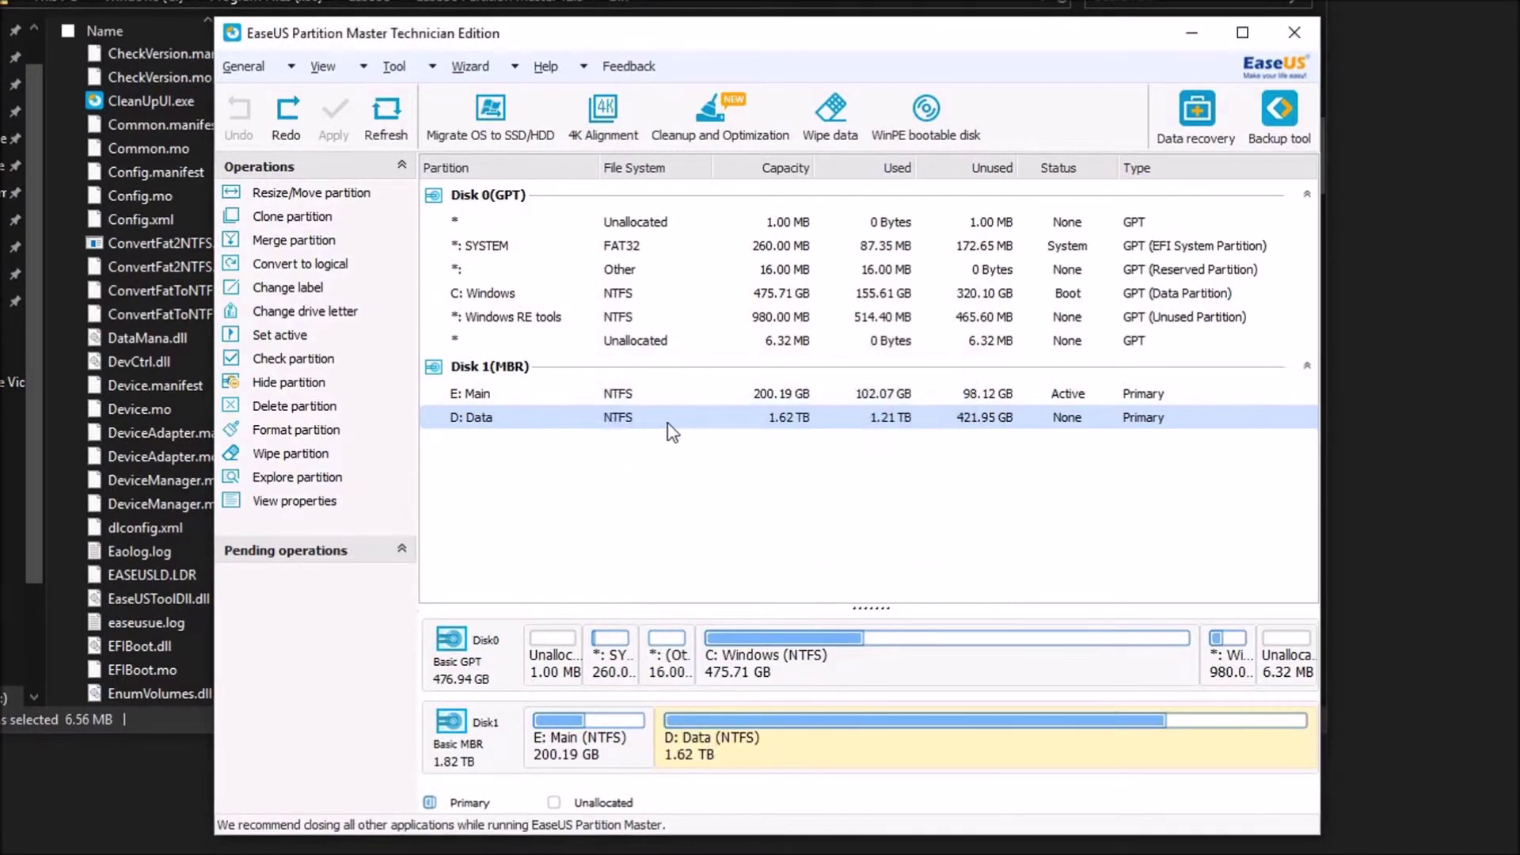
# Step: View the properties of the D: Data partition and close them
pyautogui.rightClick(667, 421)
pyautogui.click(736, 802)
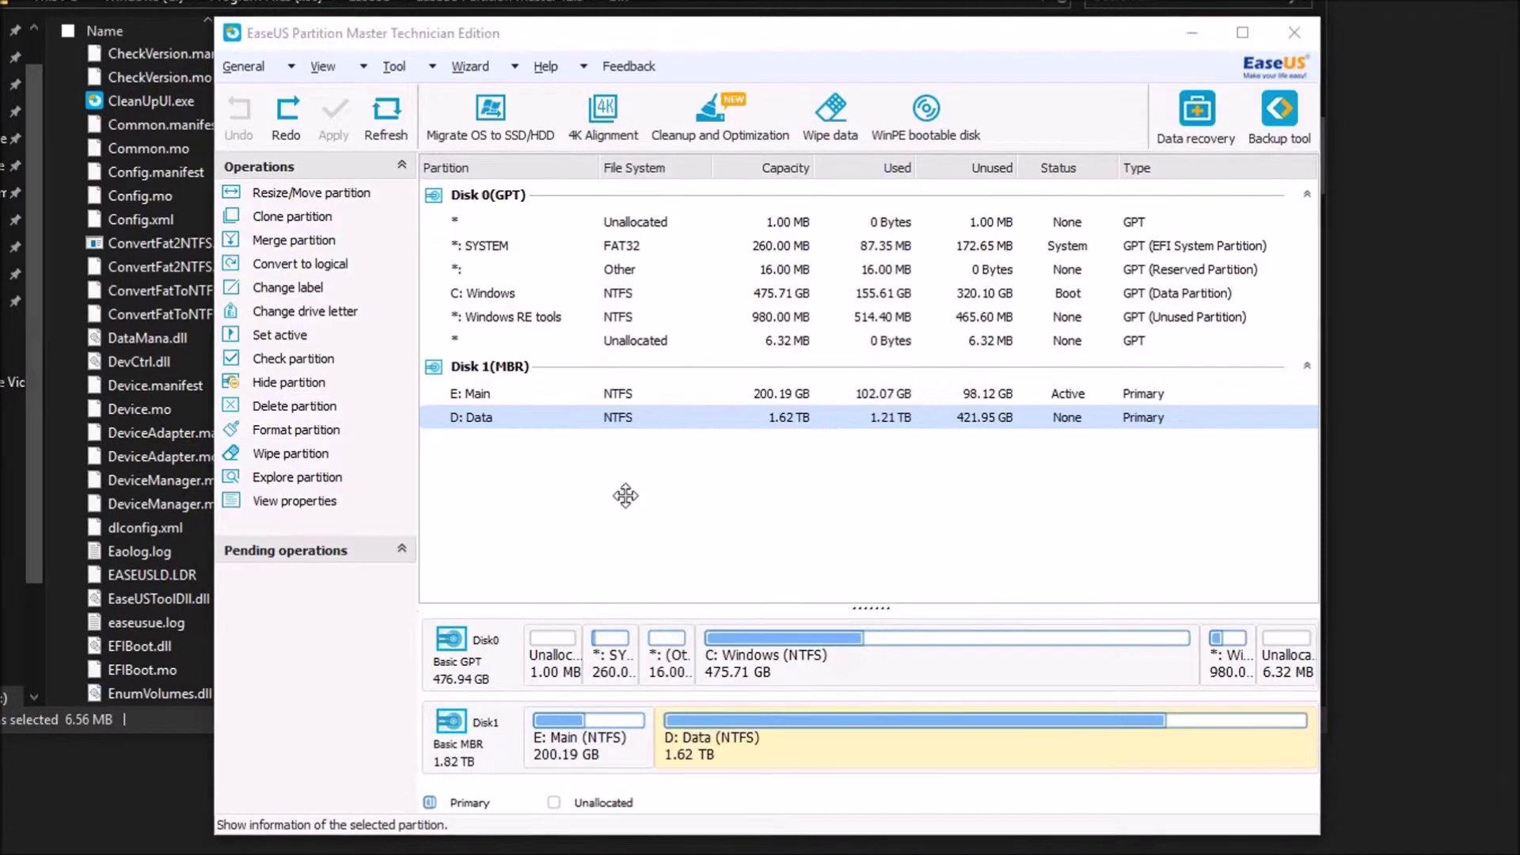
pyautogui.click(610, 347)
pyautogui.click(681, 348)
pyautogui.click(768, 664)
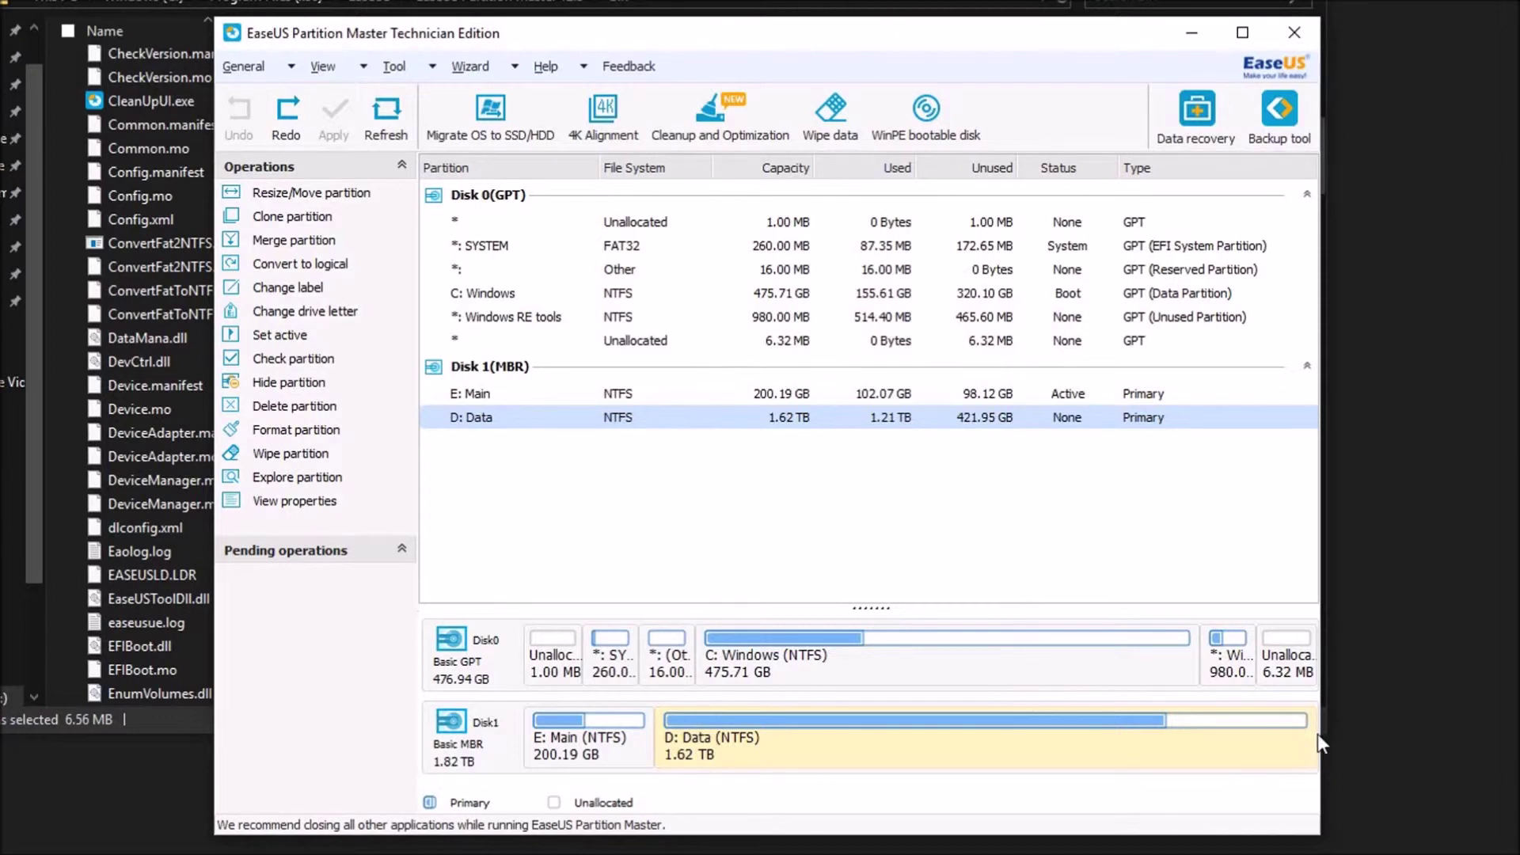
# Step: Shrink D: Data from its end in the disk map to about 1.46 TB and create a logical NTFS partition F: in the freed 167.14 GB
pyautogui.moveTo(1315, 734); pyautogui.dragTo(1240, 732)
pyautogui.rightClick(1259, 746)
pyautogui.click(1322, 763)
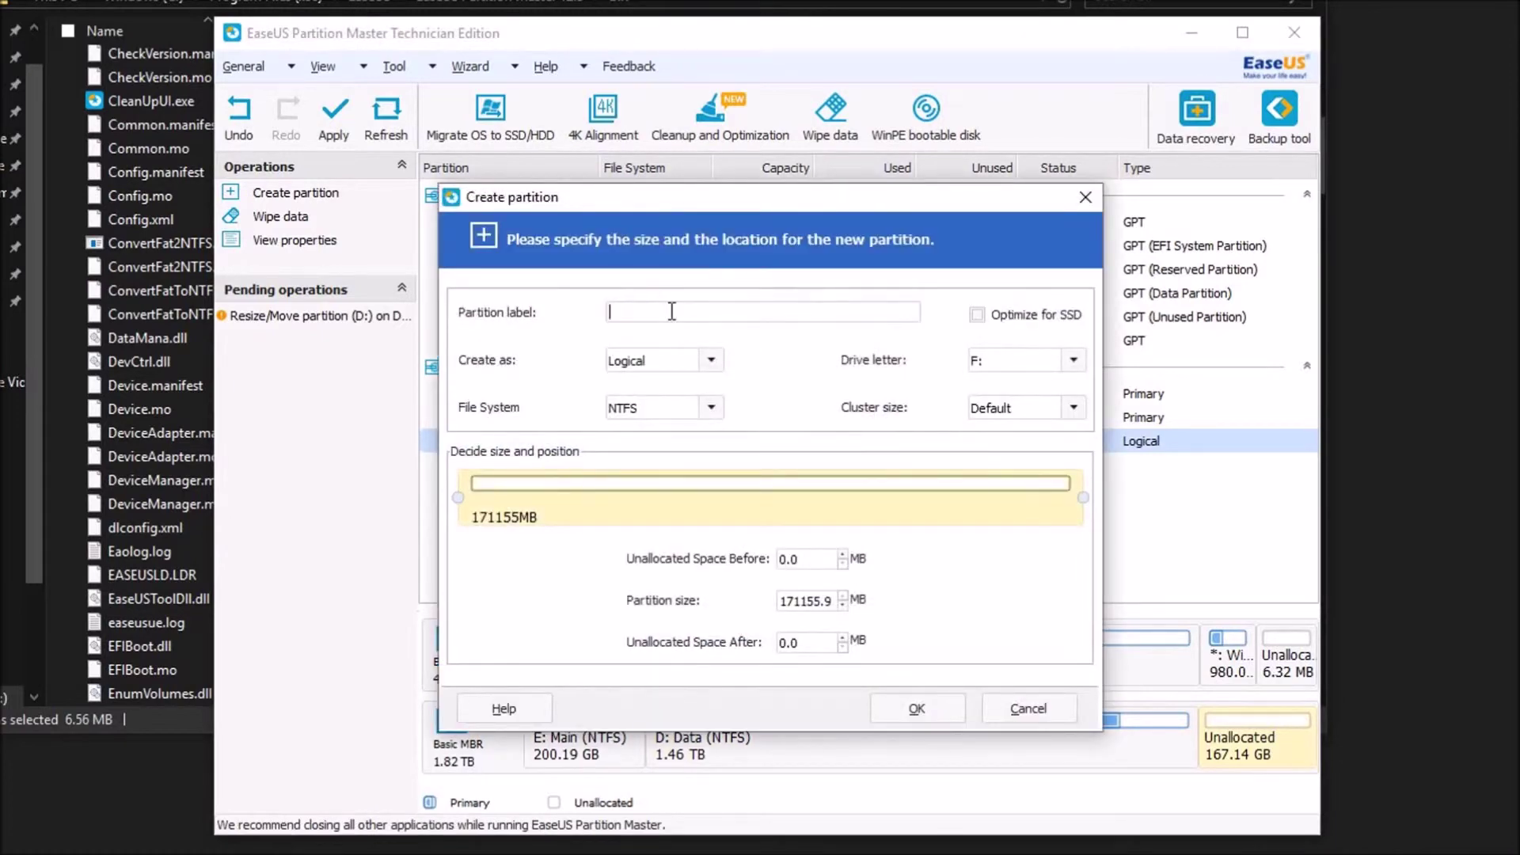
pyautogui.click(1074, 360)
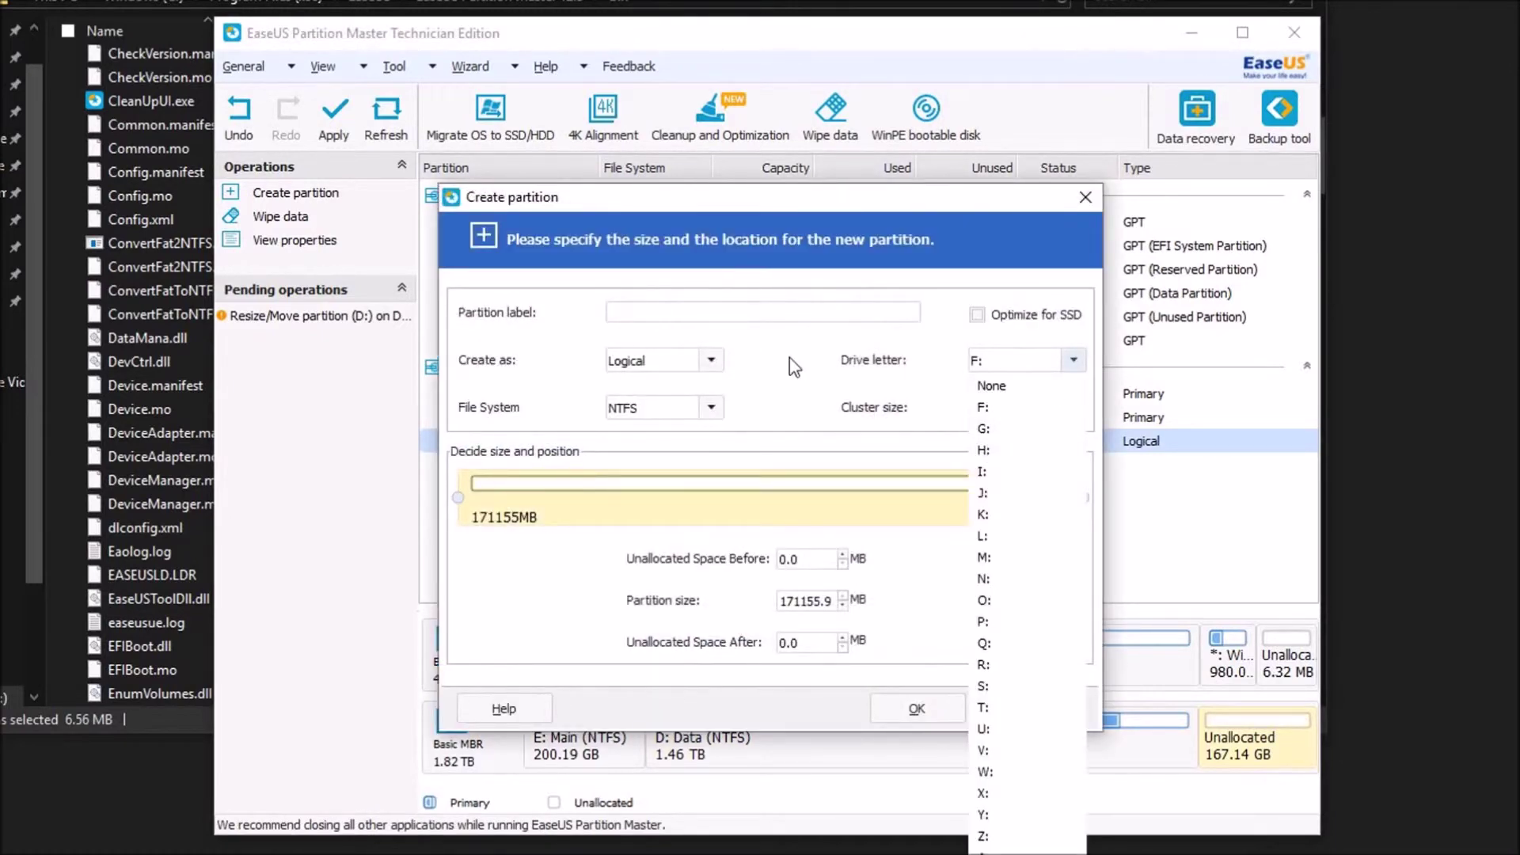
pyautogui.click(1073, 361)
pyautogui.click(711, 360)
pyautogui.click(702, 410)
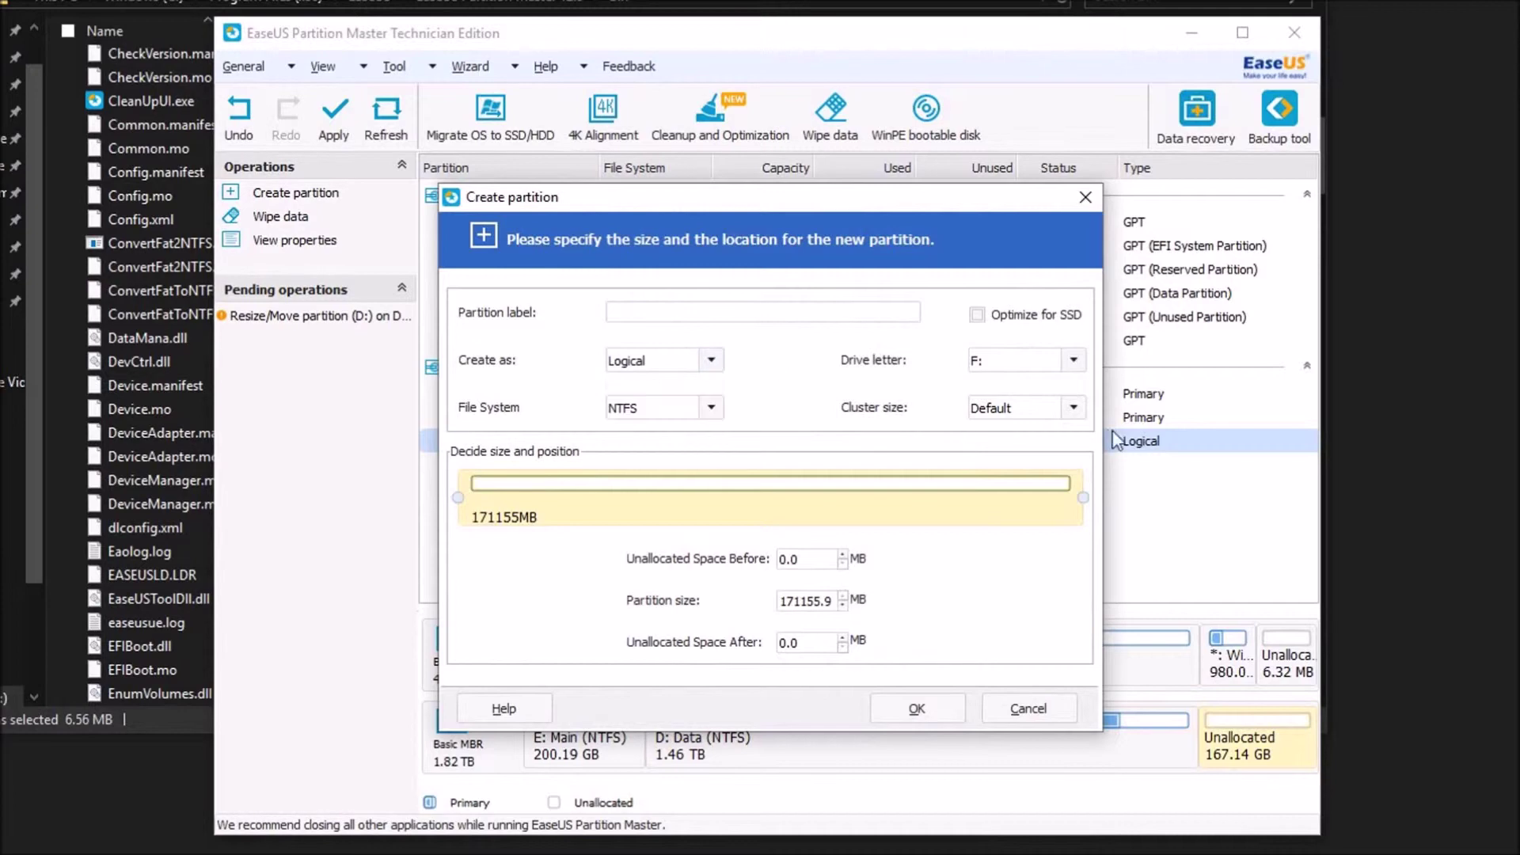
pyautogui.click(711, 408)
pyautogui.click(749, 410)
pyautogui.click(917, 708)
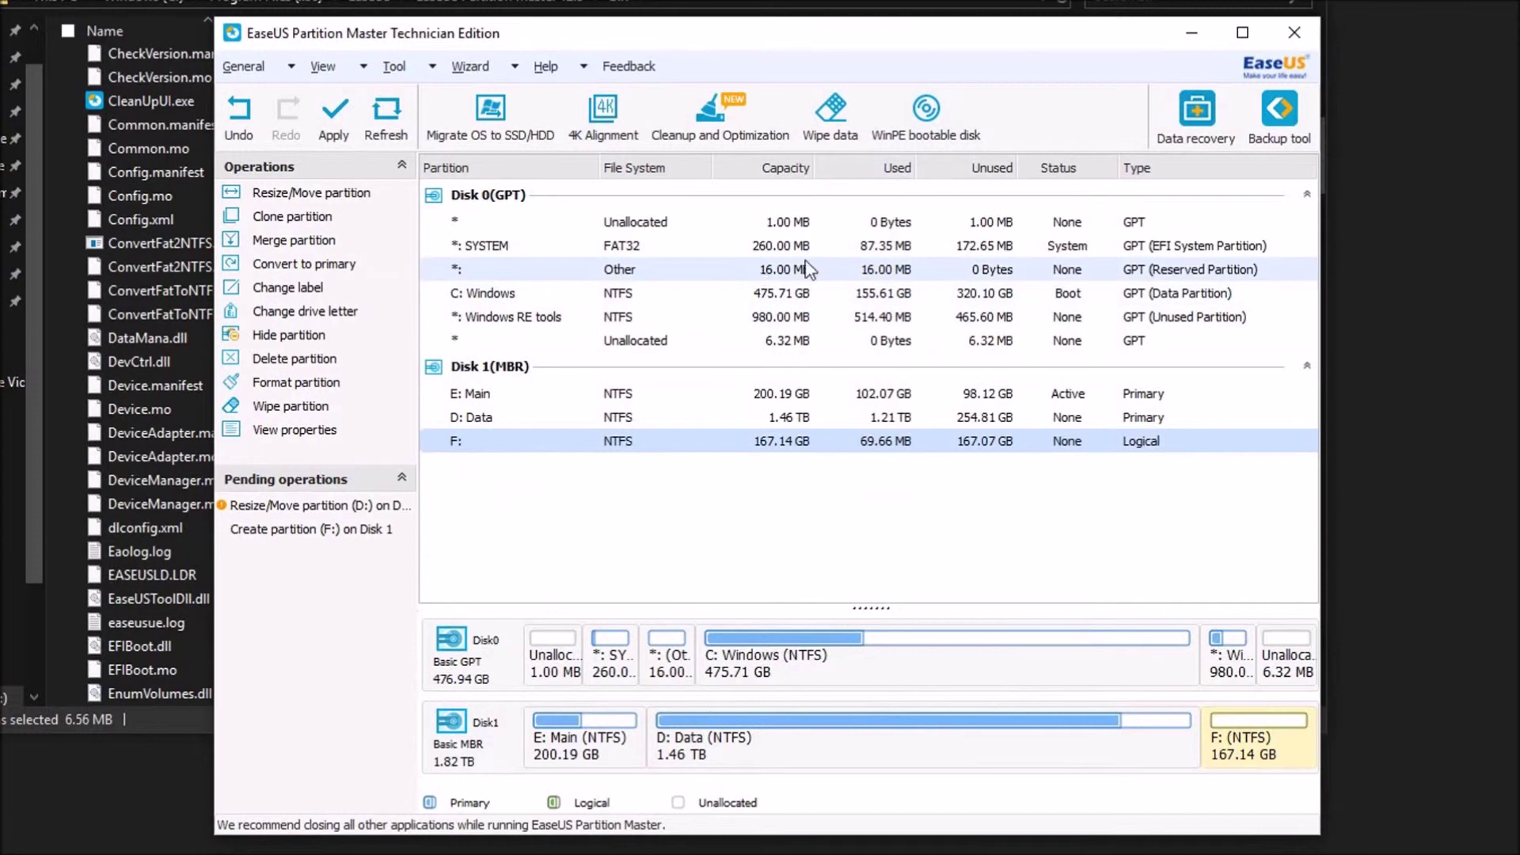
# Step: Review the WinPE bootable disk options with USB as the target and close them without creating a disk
pyautogui.click(928, 127)
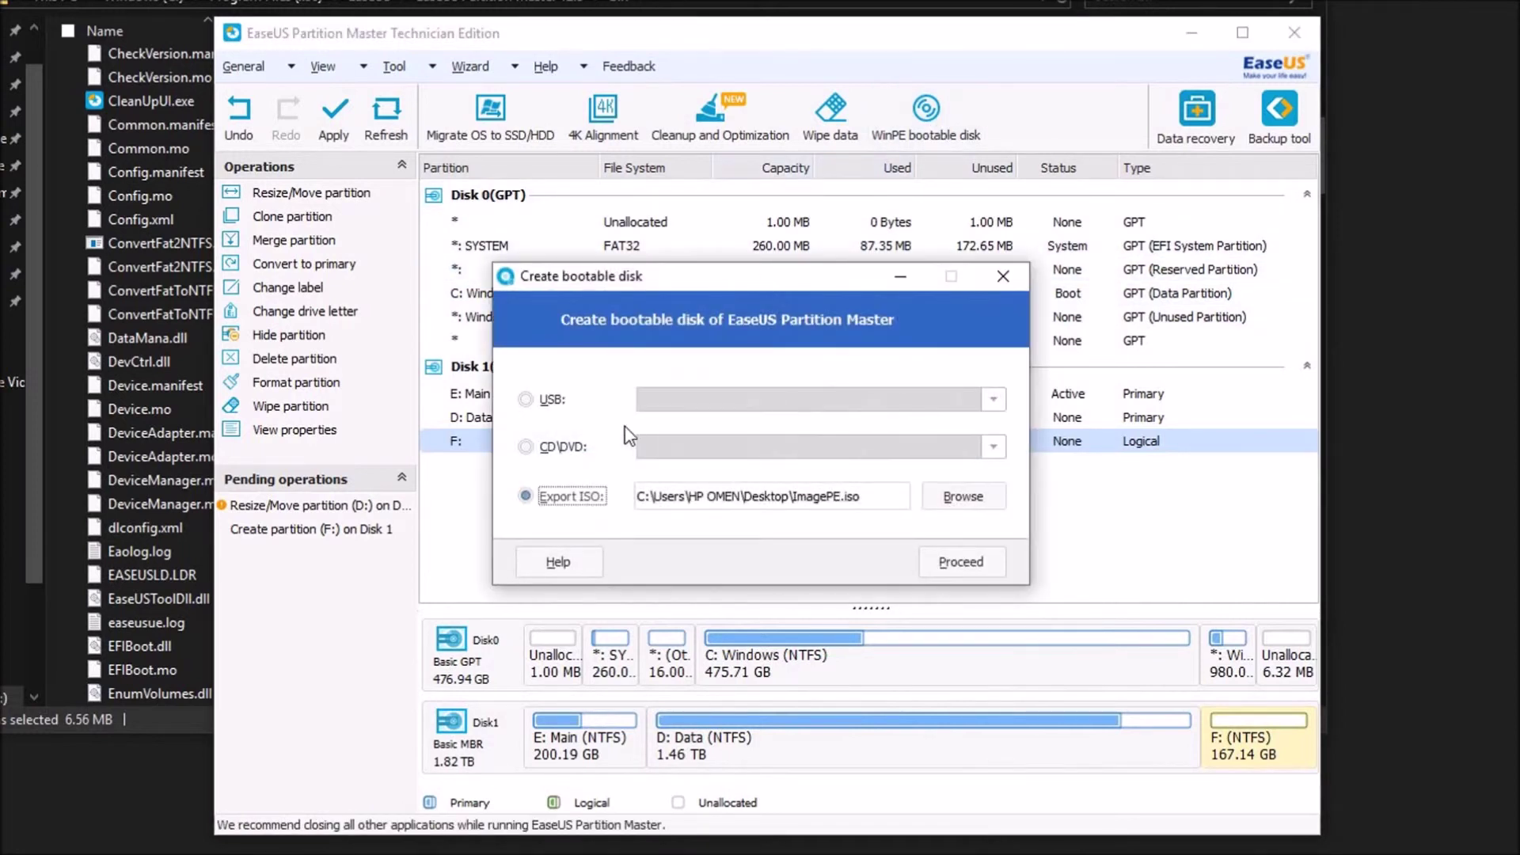
pyautogui.click(526, 400)
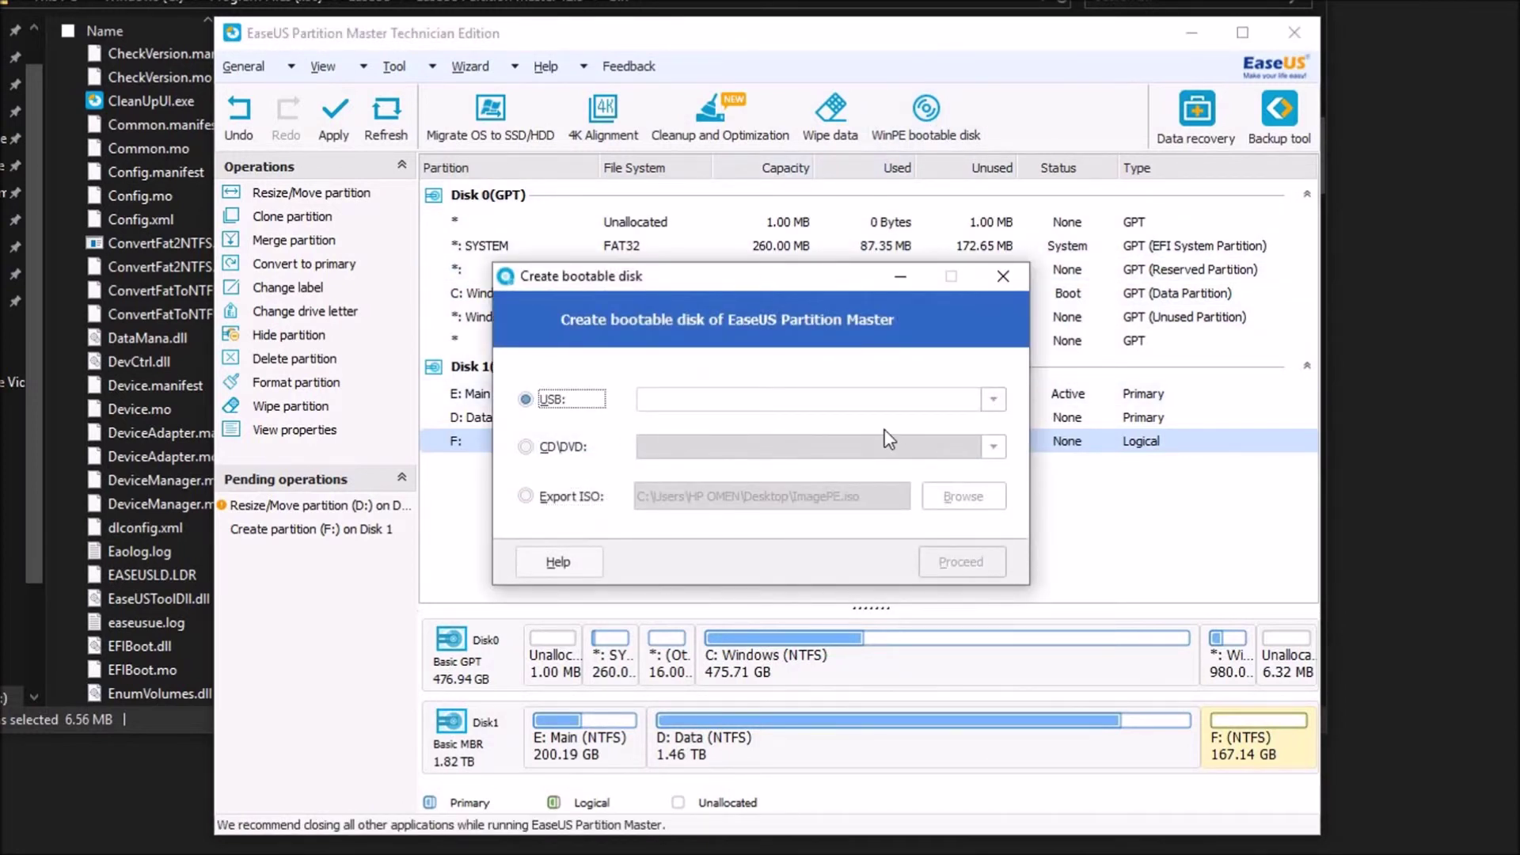
pyautogui.click(1004, 275)
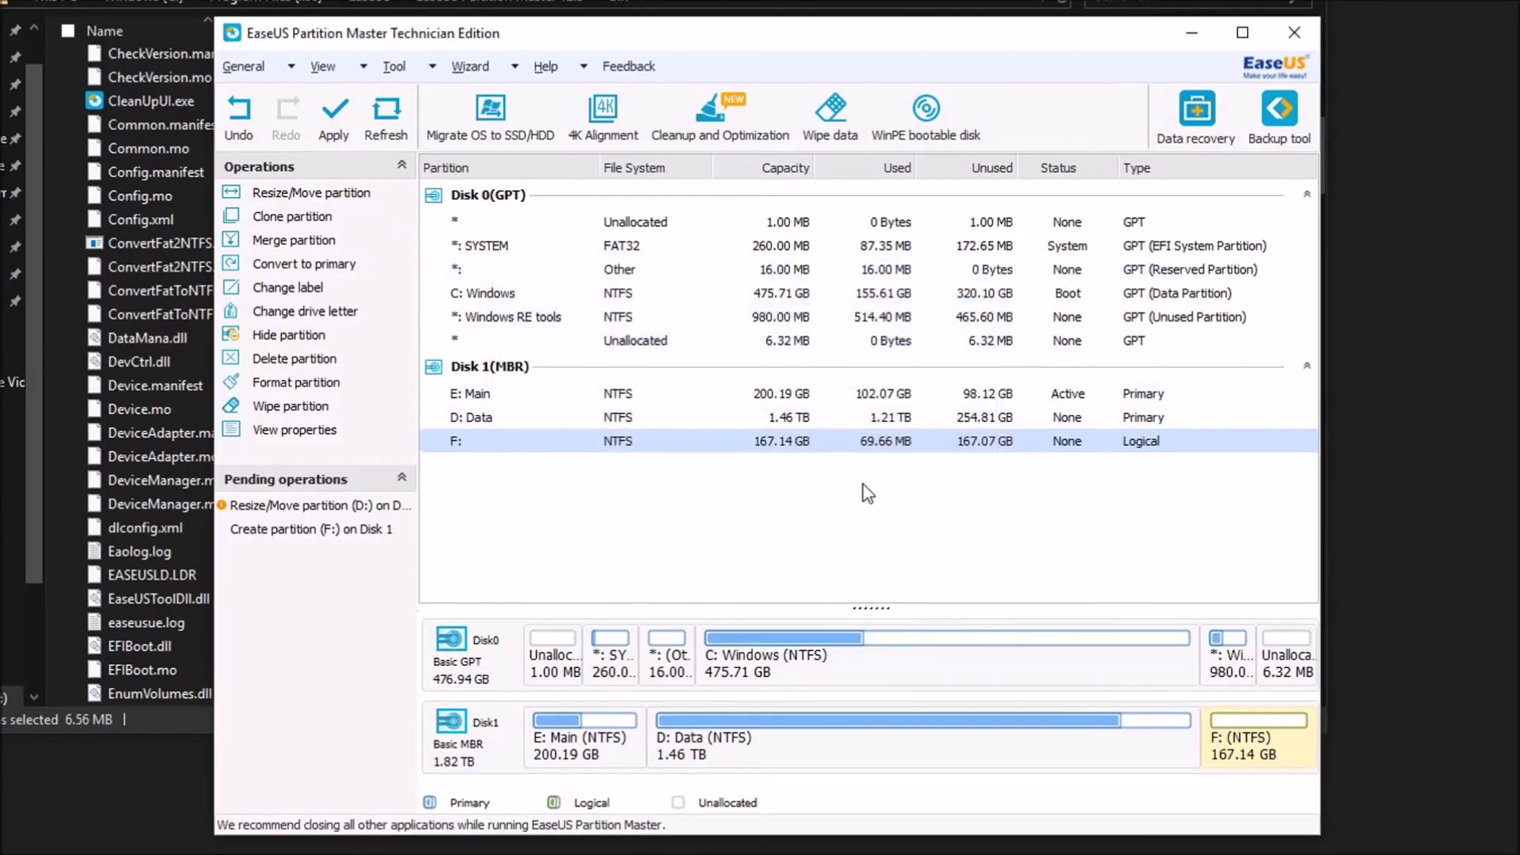